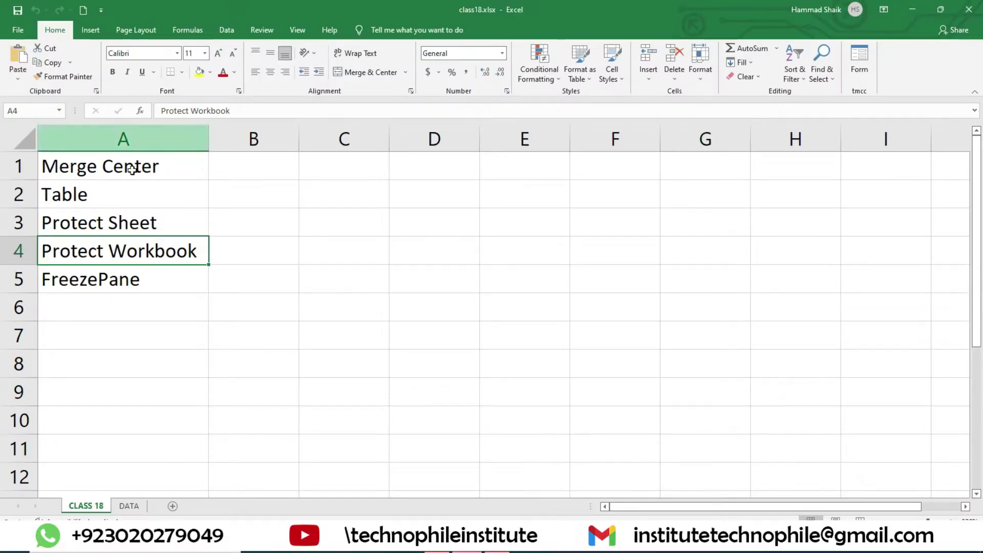
- Switch to the DATA sheet containing the Region, Sales Rep, Product and Sales table
click(129, 505)
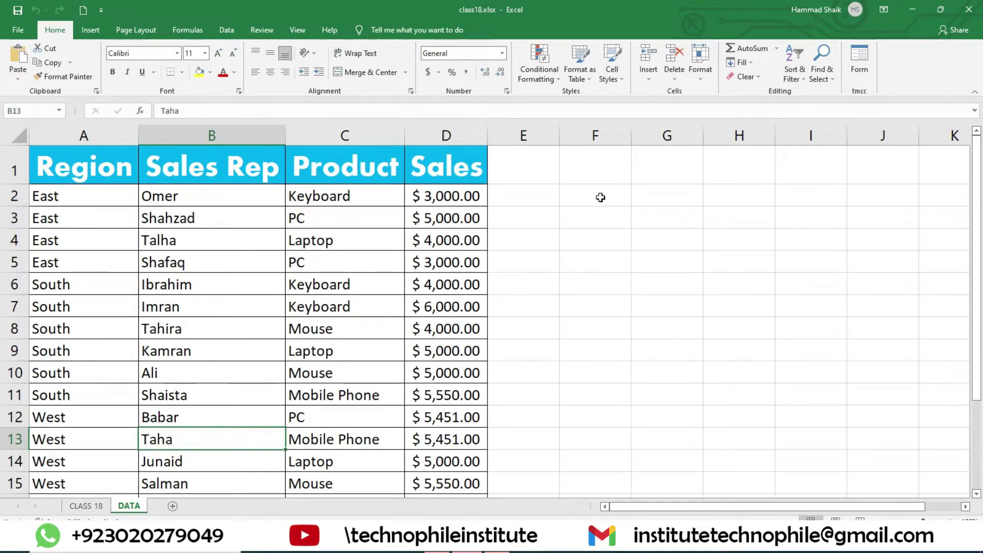
- Merge and centre the blank cells F2:H4 into one cell beside the sales table
drag(598, 197, 743, 238)
click(618, 209)
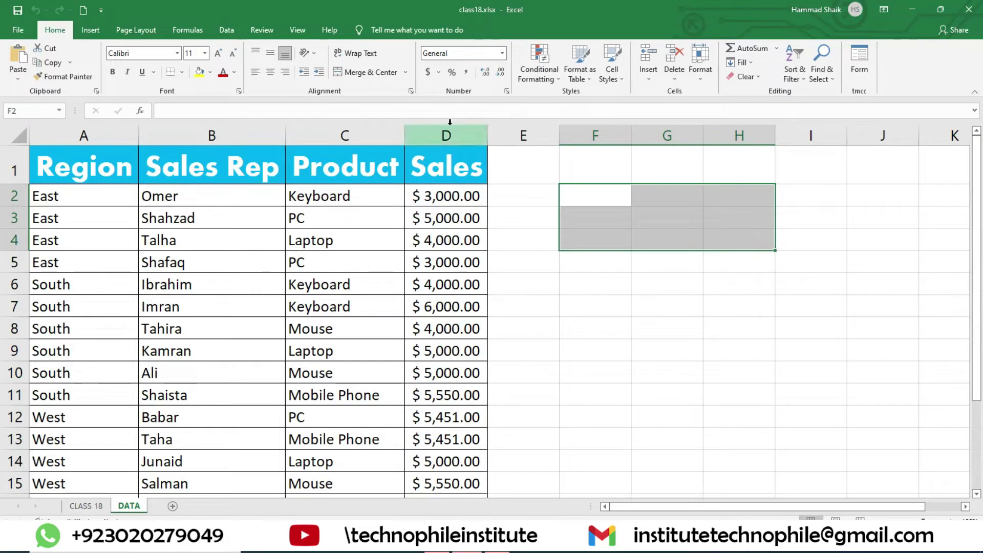
click(368, 74)
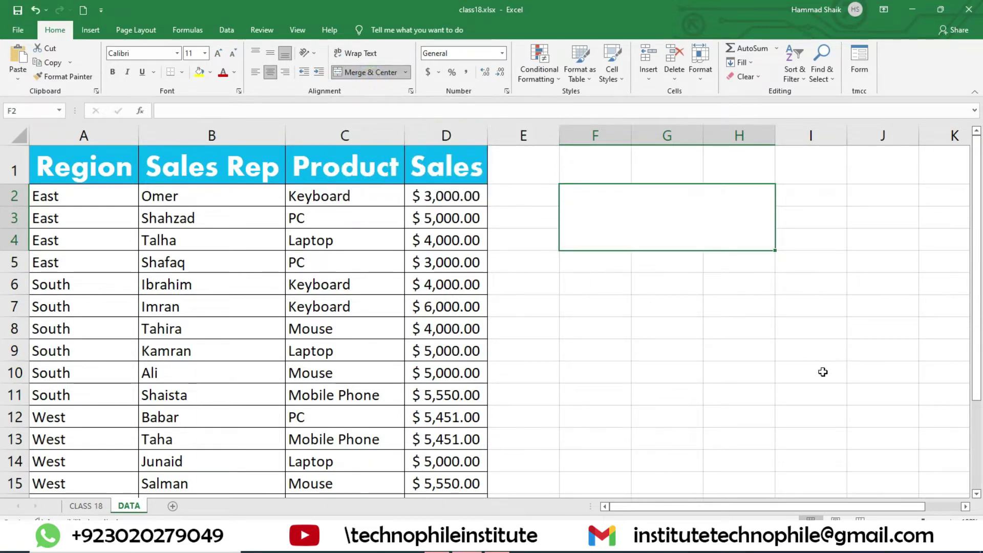
click(642, 297)
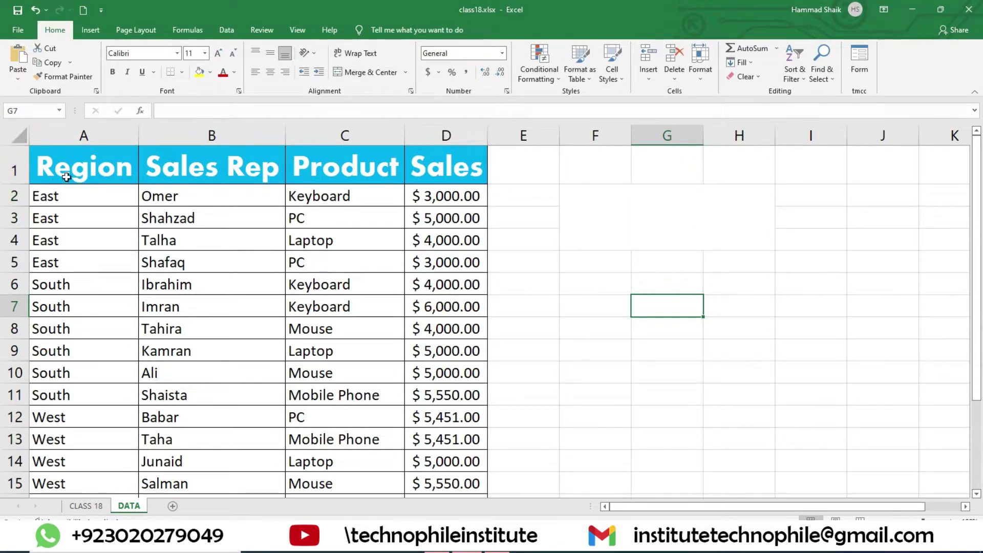
- Insert three blank rows above the sales table's header row
right_click(17, 164)
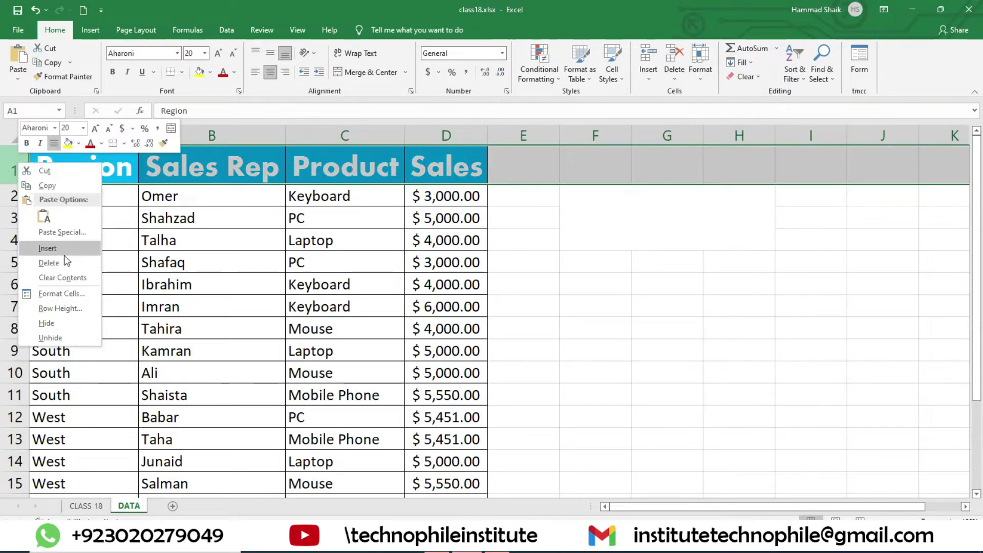
click(63, 255)
right_click(20, 160)
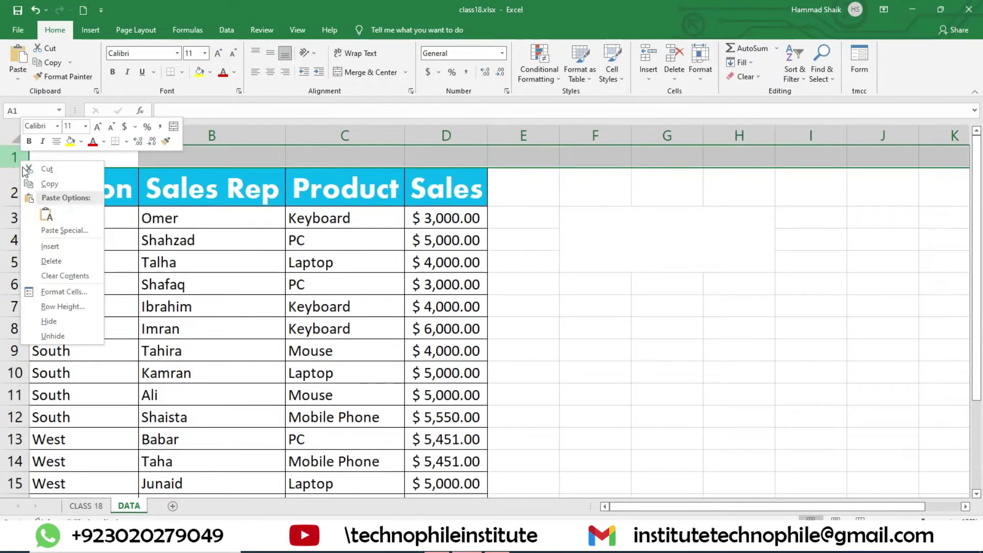
click(62, 250)
right_click(14, 162)
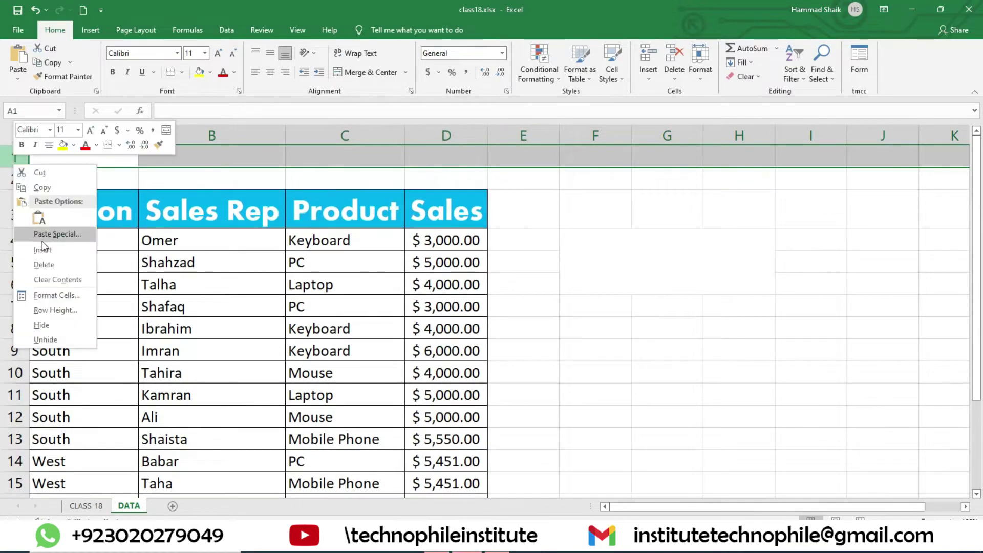
click(45, 251)
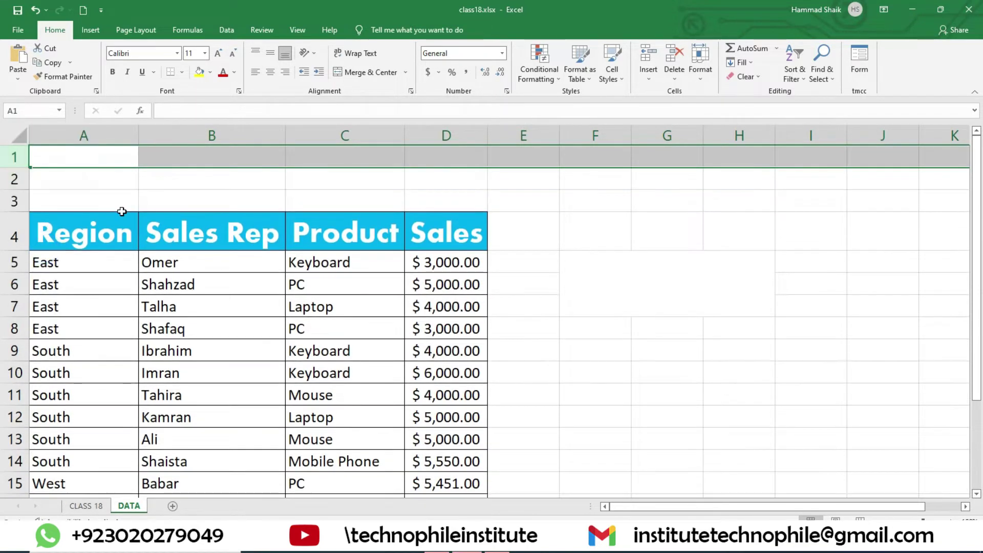
- Merge A1:D3 and enter the title SALES SHEET, centred vertically
drag(96, 156, 451, 171)
click(358, 76)
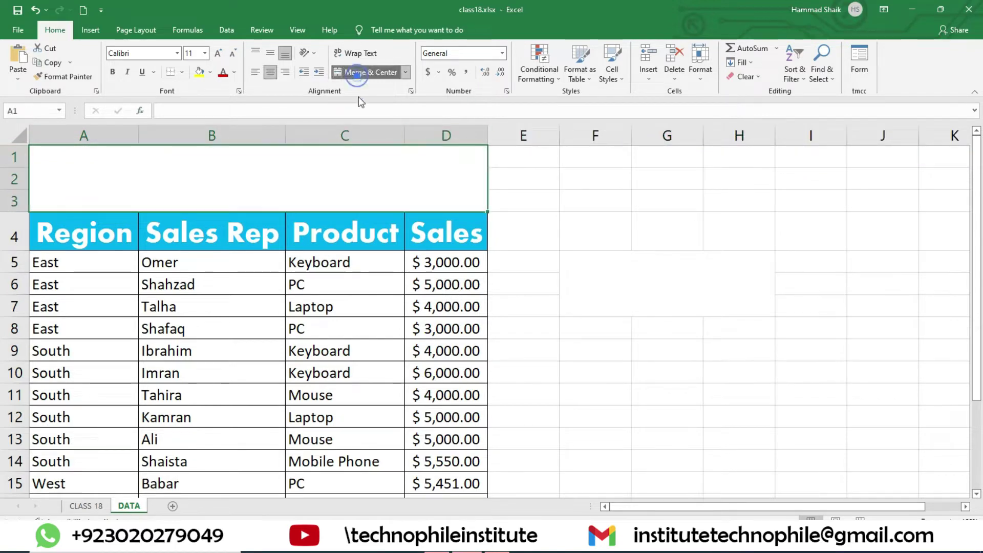
text(SALE)
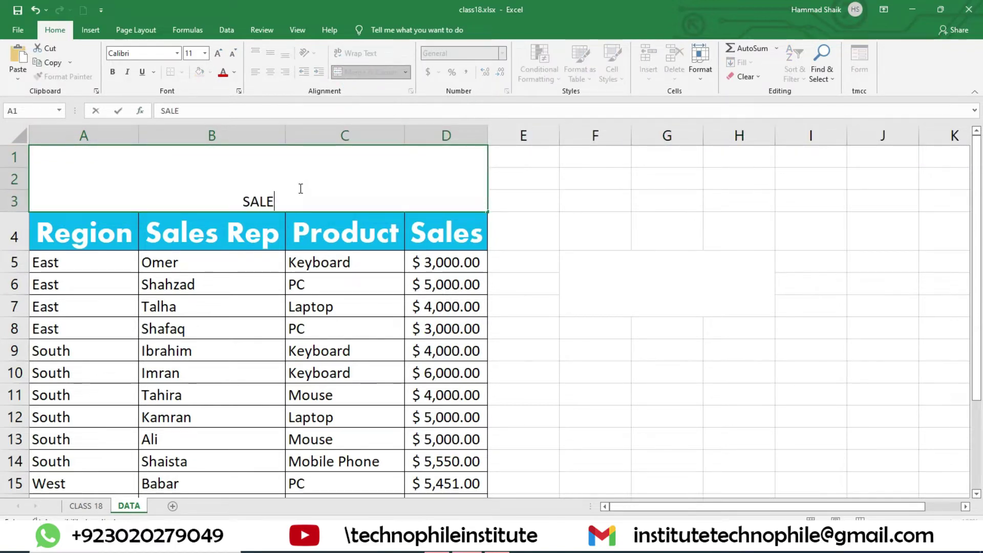
text(S SHEET)
click(662, 303)
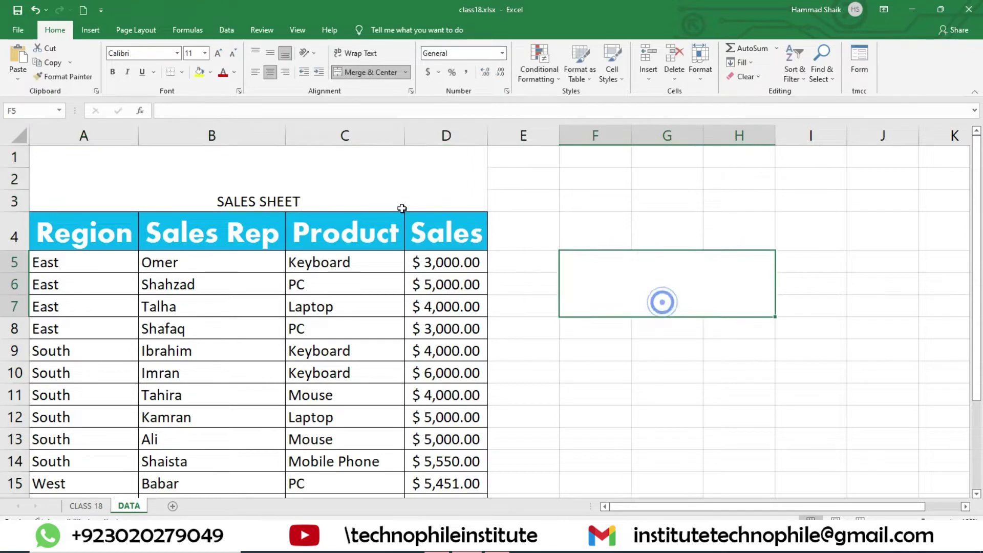
click(402, 204)
click(270, 54)
- Make the title text white on a black cell fill
click(234, 72)
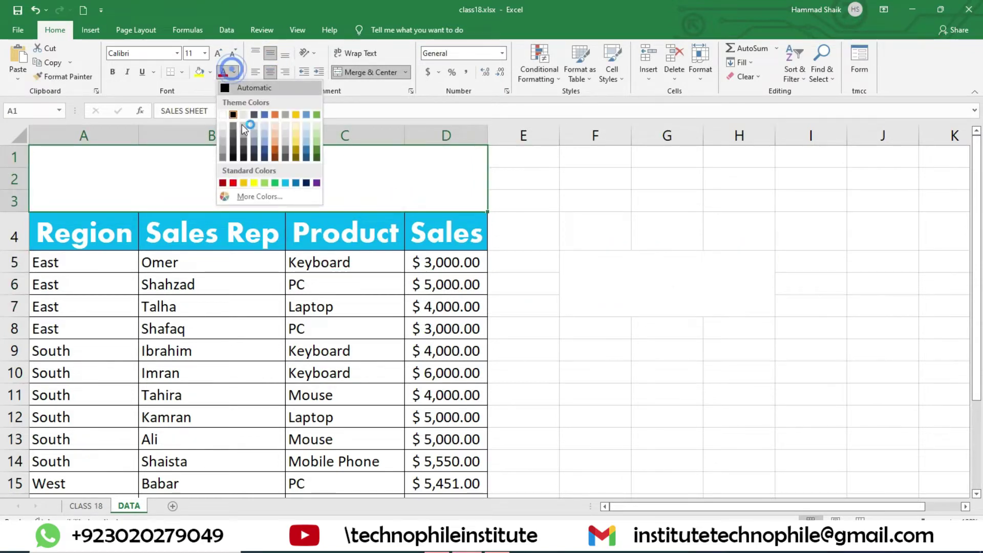
click(222, 116)
click(211, 72)
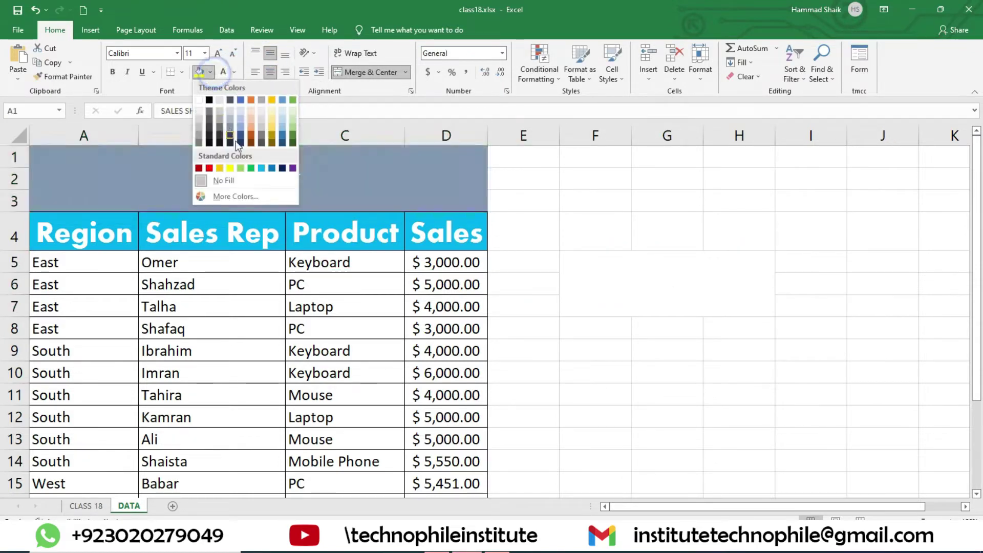
click(260, 170)
click(210, 72)
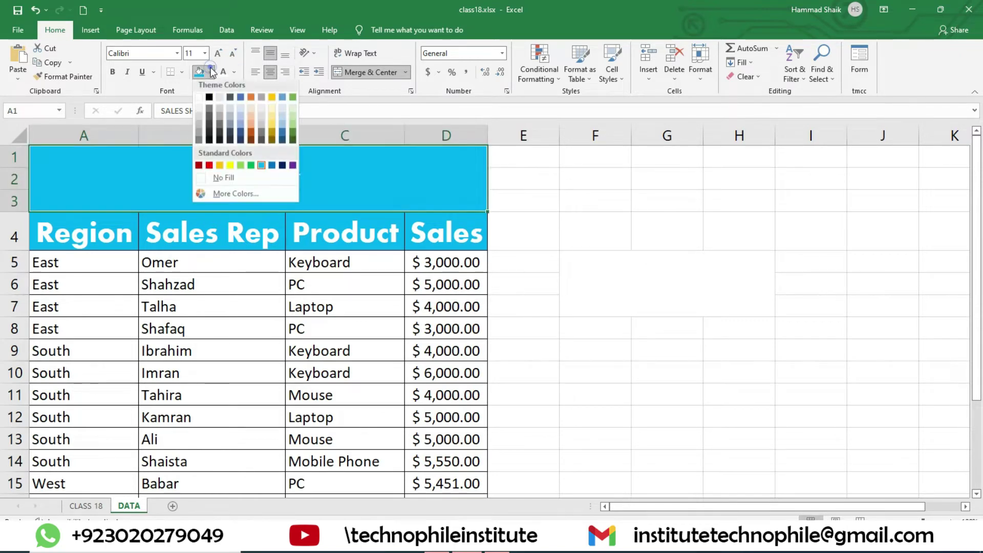
click(207, 99)
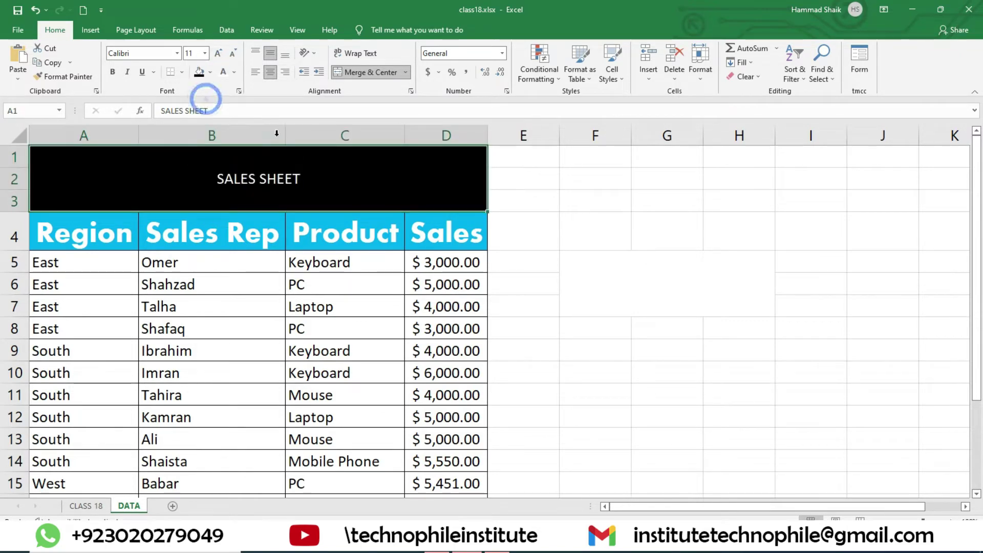
- Make the SALES SHEET title bold in Aharoni font at a larger size
click(112, 72)
click(177, 53)
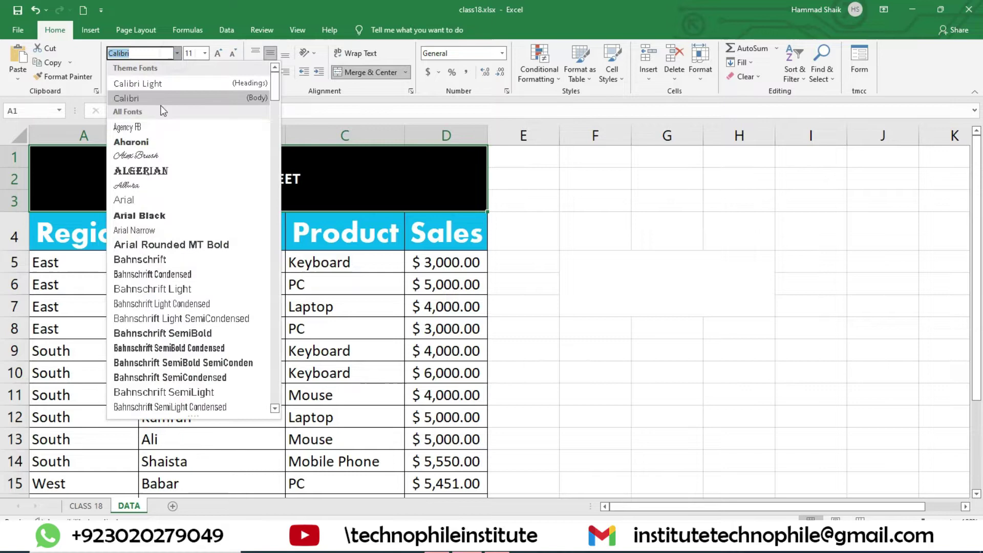
click(157, 148)
click(218, 53)
click(218, 52)
click(218, 52)
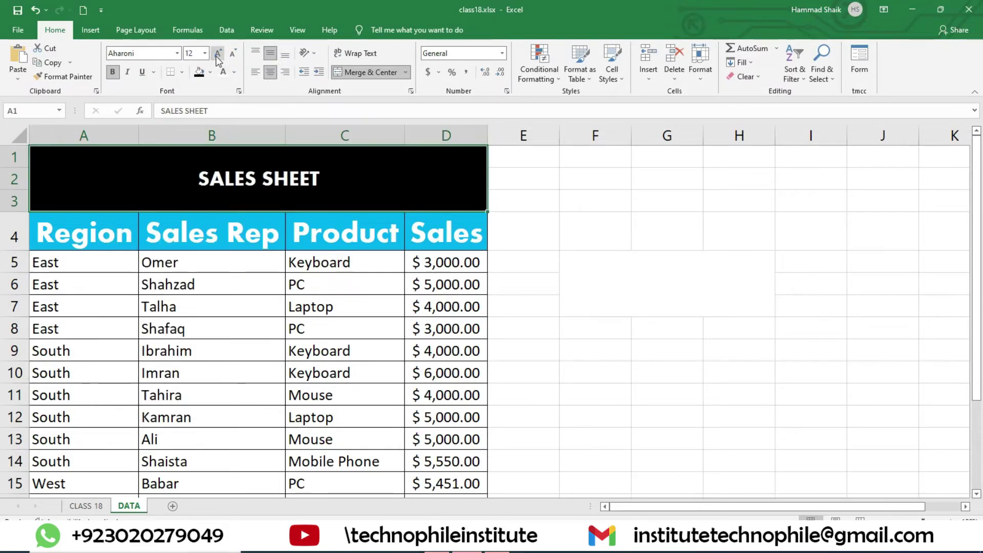
click(218, 53)
click(218, 53)
click(218, 53)
click(690, 344)
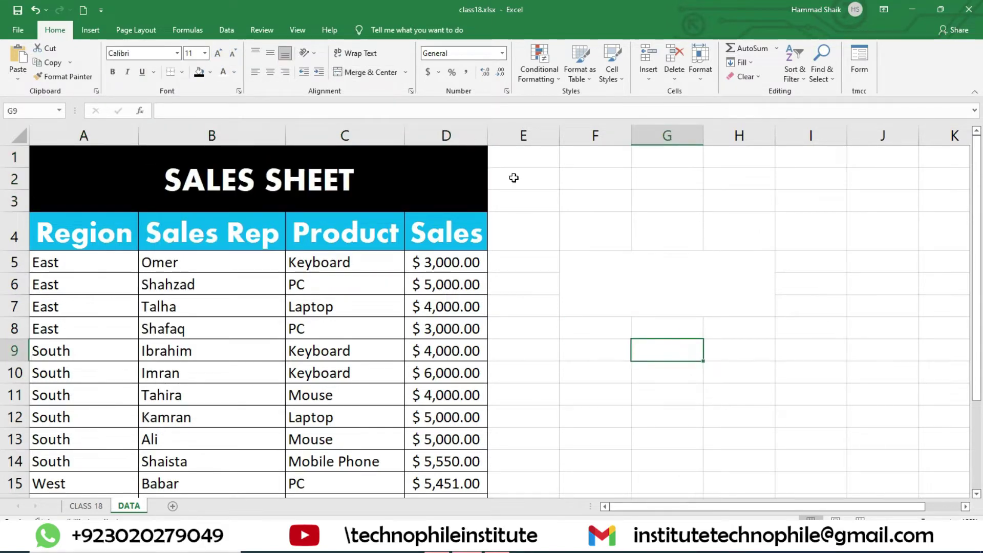
- Merge cells H2 and I2 beside the table
drag(675, 206, 748, 221)
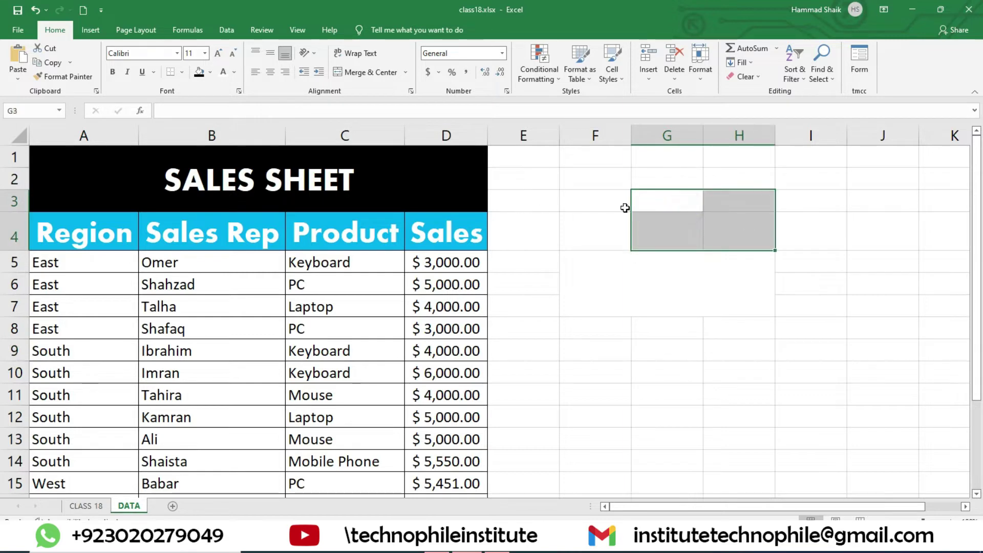
click(706, 172)
drag(738, 172, 783, 171)
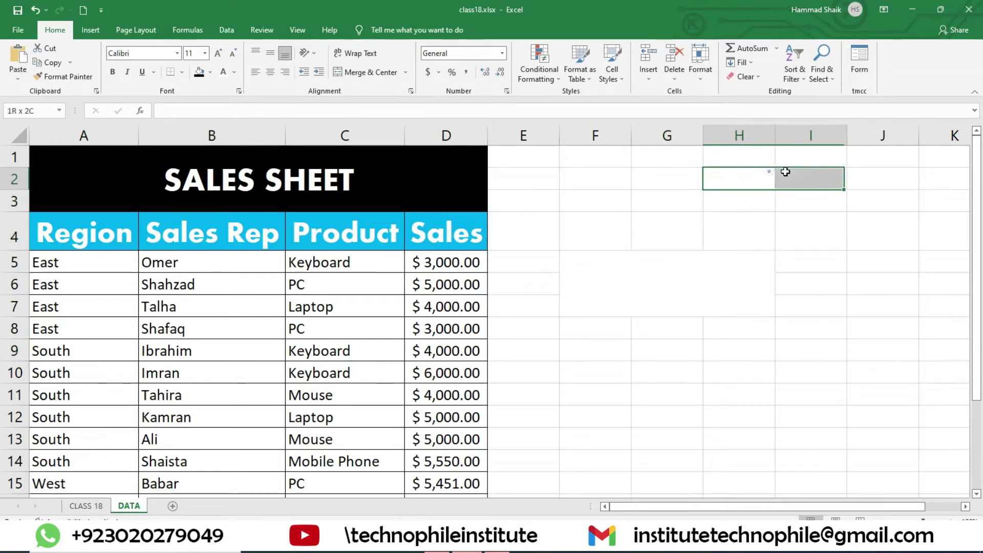
click(371, 71)
click(728, 245)
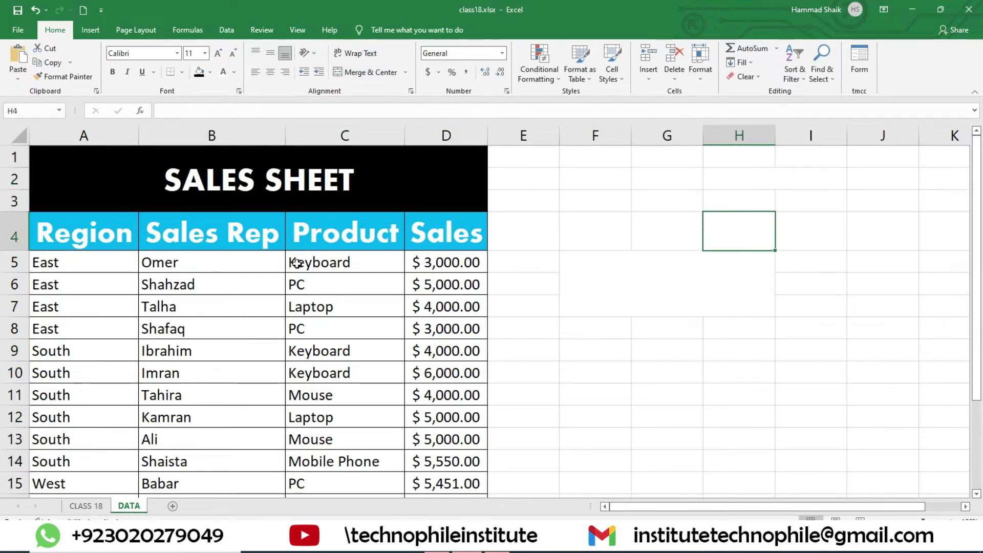
scroll(282, 228, down, 3)
scroll(300, 287, up, 3)
- Select the sales data A4:D20, including its header row
drag(65, 231, 471, 466)
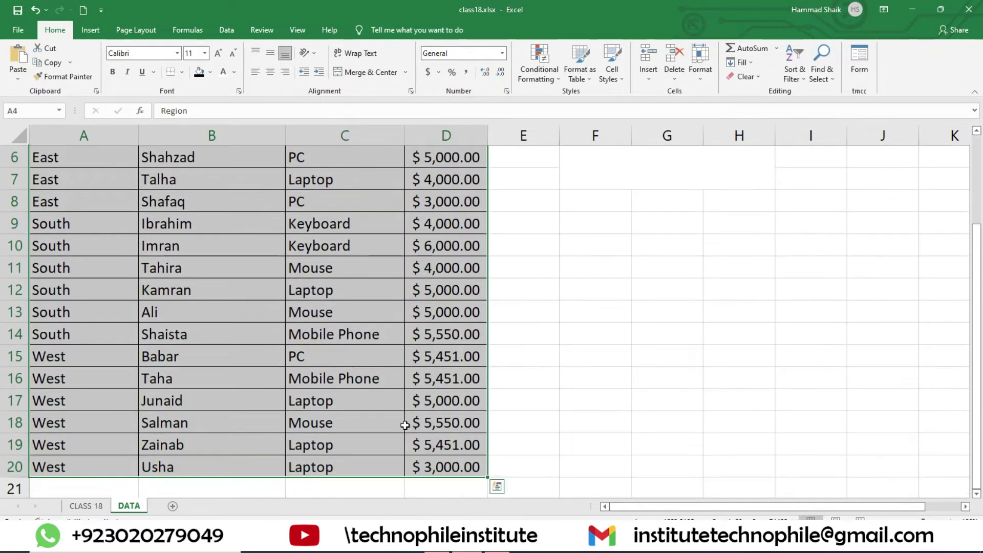
scroll(352, 362, up, 2)
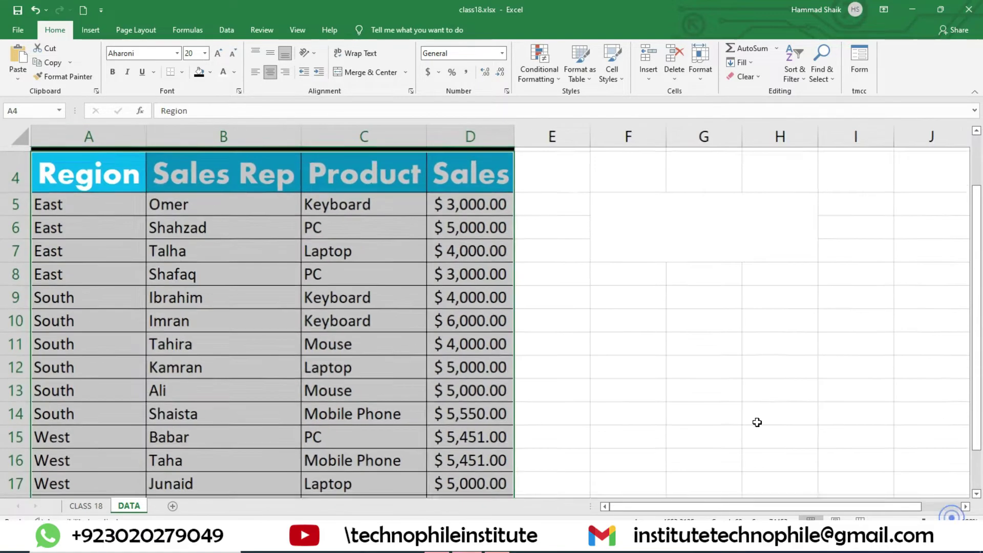
scroll(373, 237, up, 2)
drag(77, 237, 500, 462)
scroll(437, 376, up, 2)
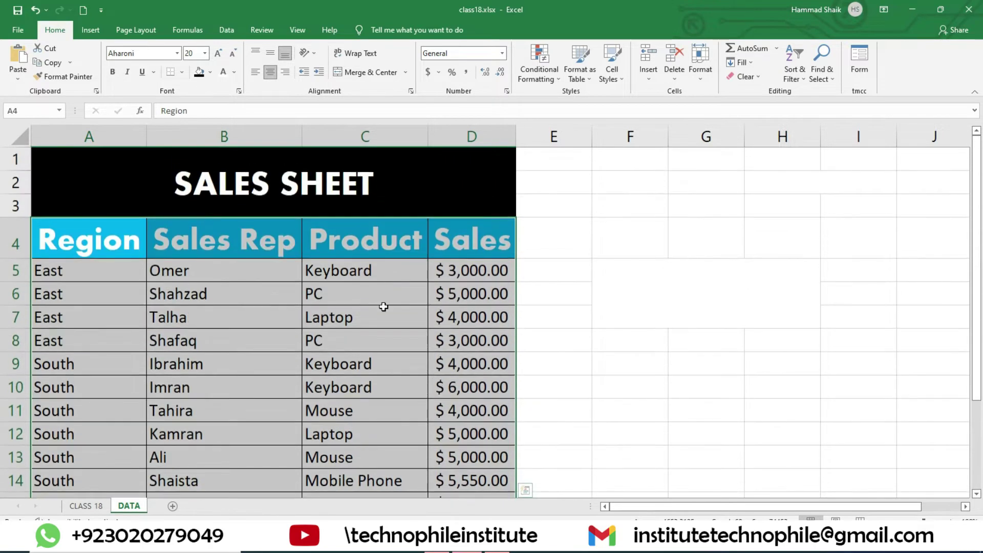
- Create a table from $A$4:$D$20 with 'My table has headers' checked
click(95, 29)
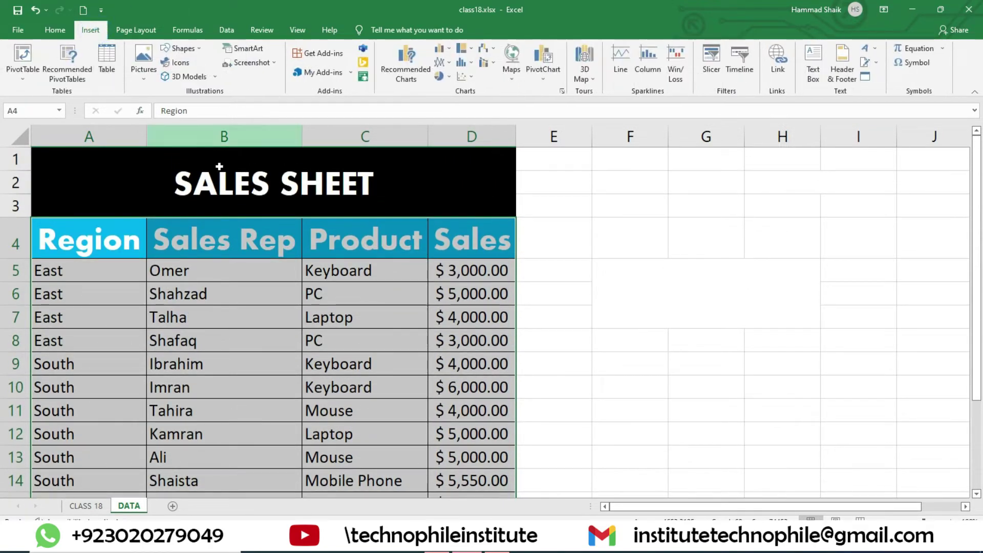
click(109, 57)
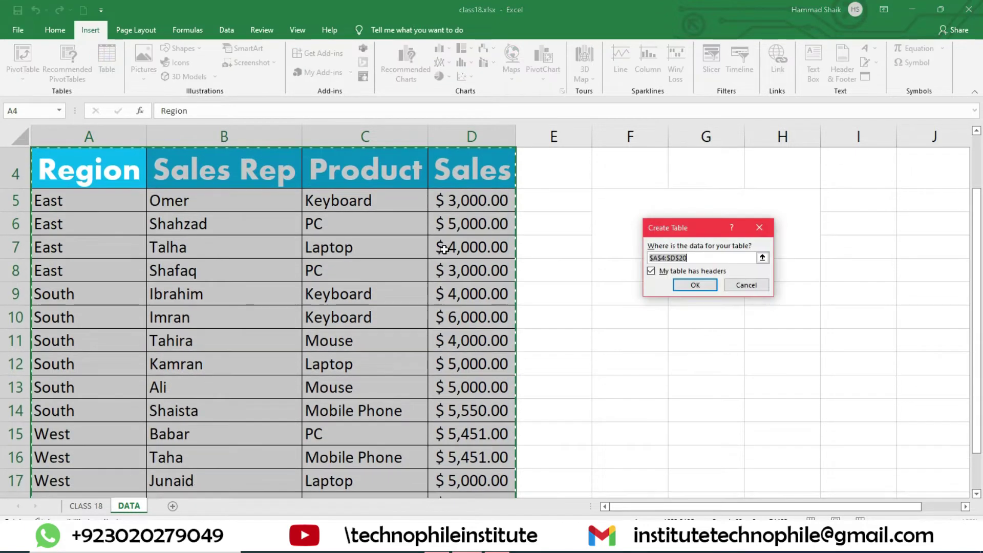
drag(687, 232, 393, 288)
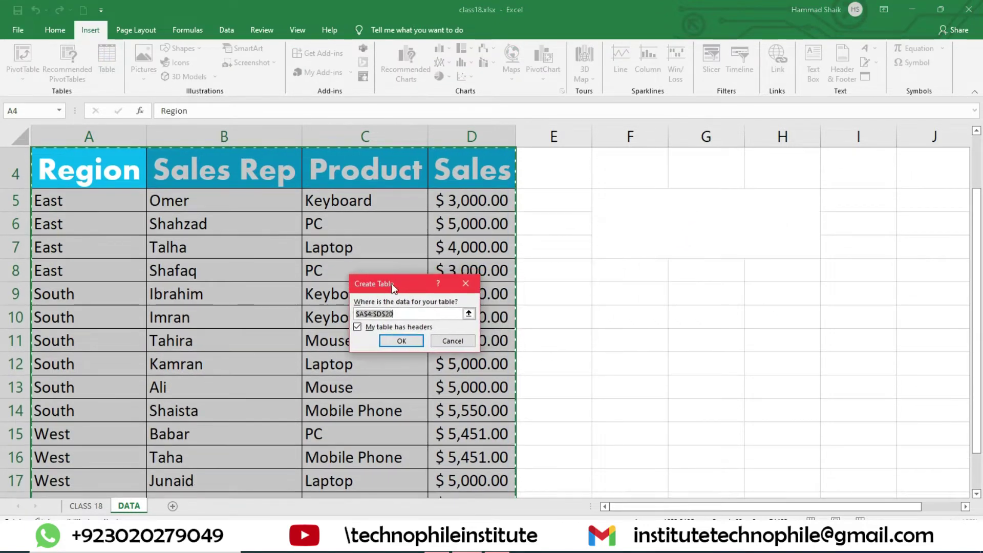
click(403, 314)
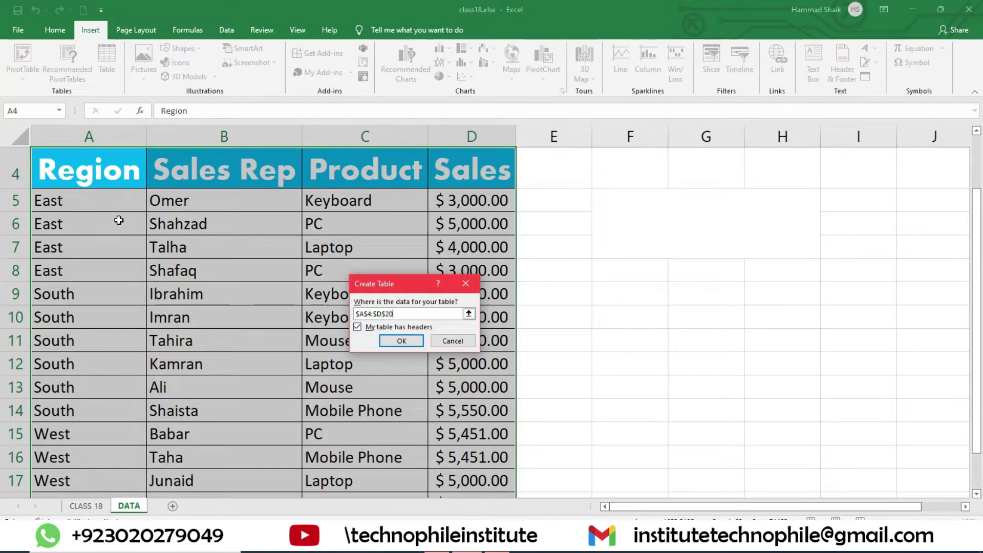
scroll(118, 220, up, 1)
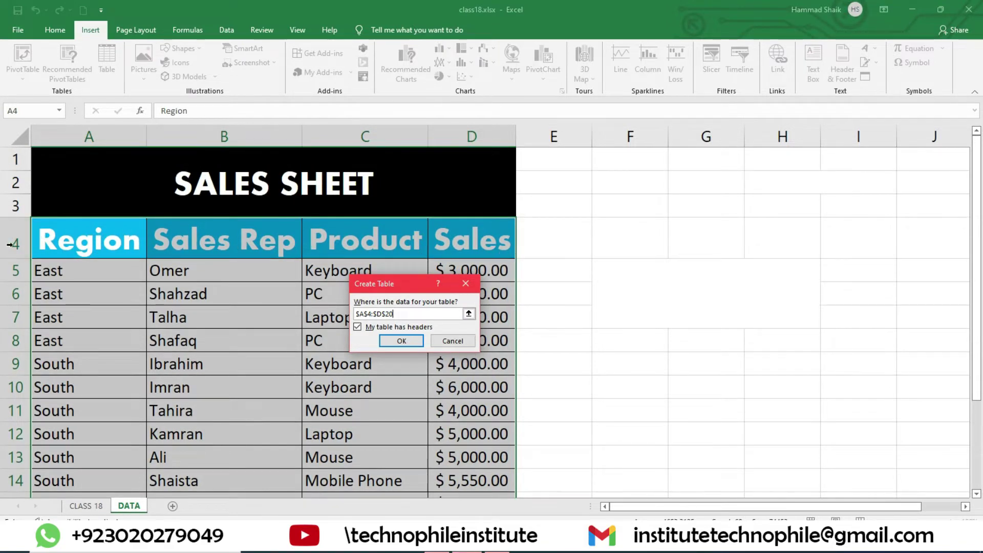
click(377, 328)
click(407, 328)
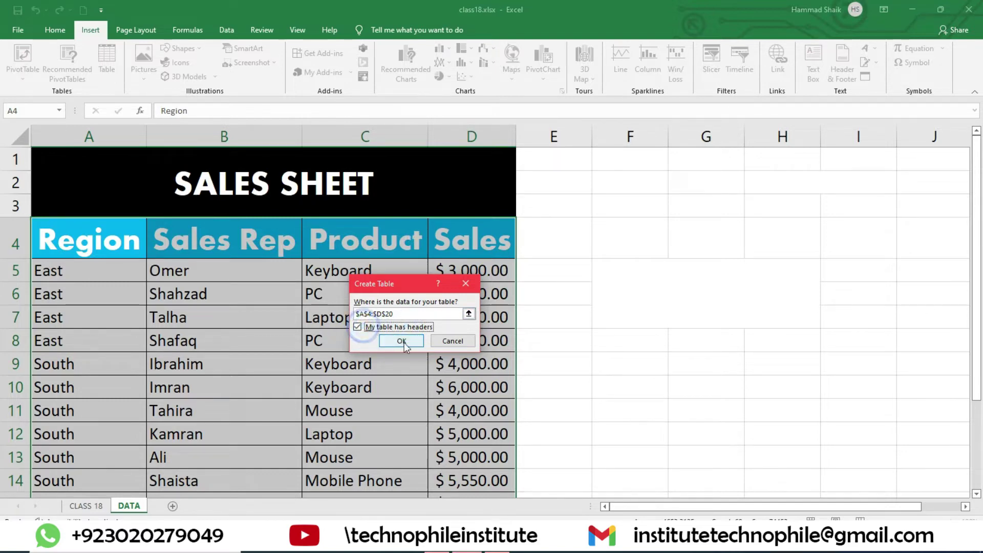
click(402, 340)
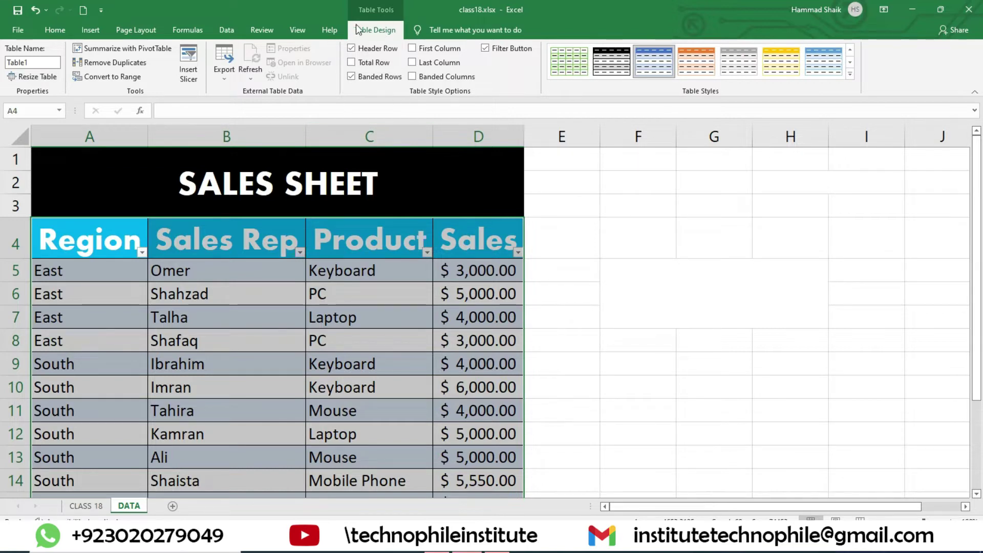
- Rename Table1 to salesheet and cancel Resize Table, keeping range $A$4:$D$20
click(31, 62)
click(32, 61)
double_click(33, 60)
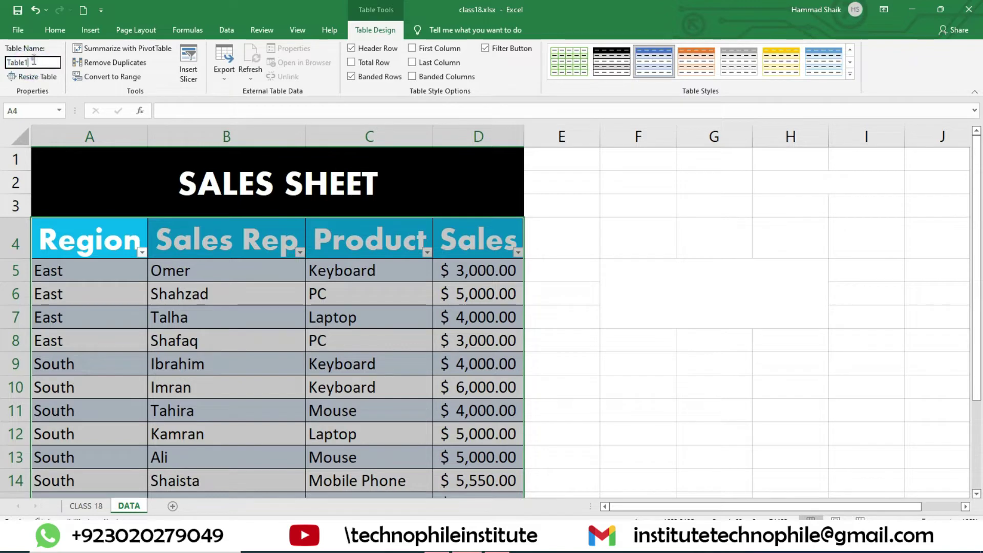
text(salesheet)
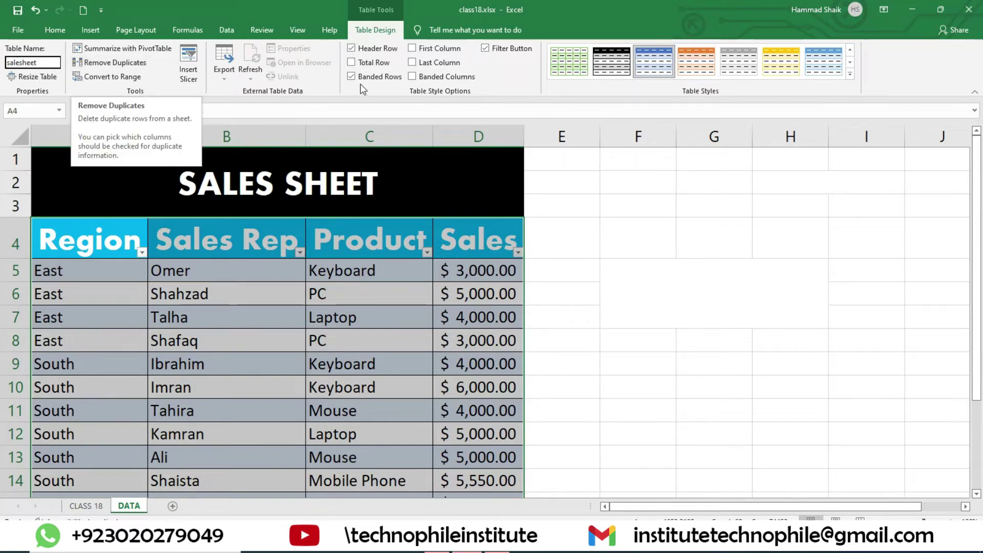
scroll(108, 291, down, 5)
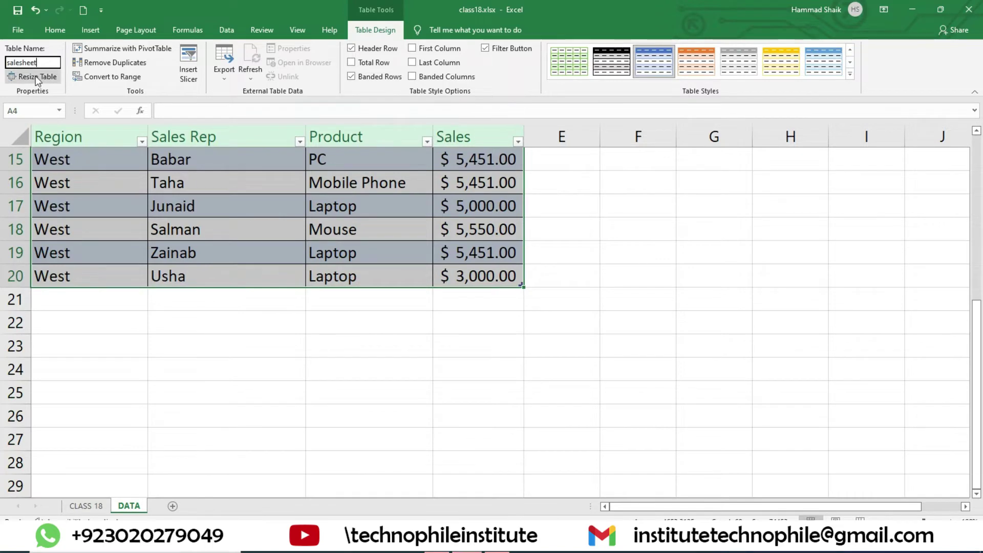
click(35, 76)
scroll(217, 320, down, 7)
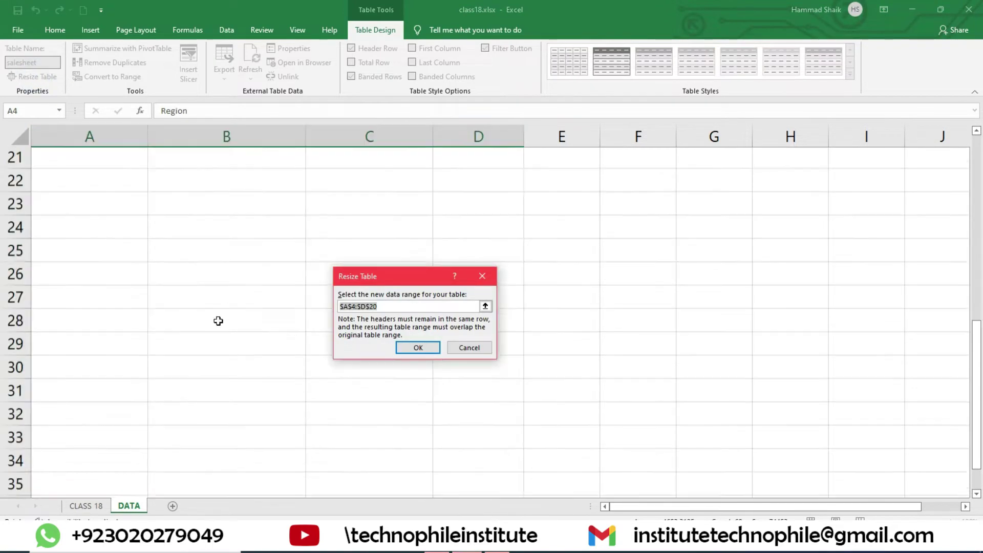
scroll(225, 307, up, 7)
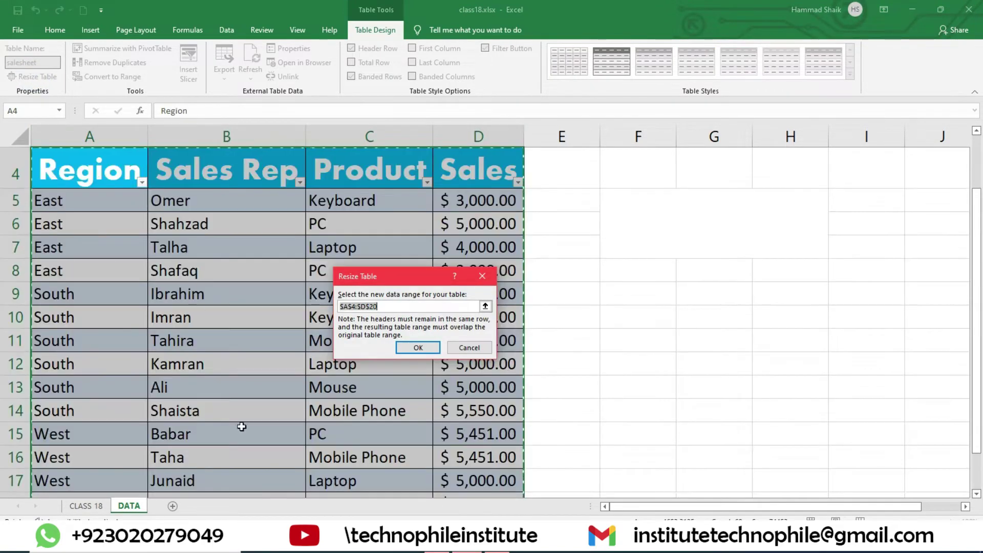
click(469, 348)
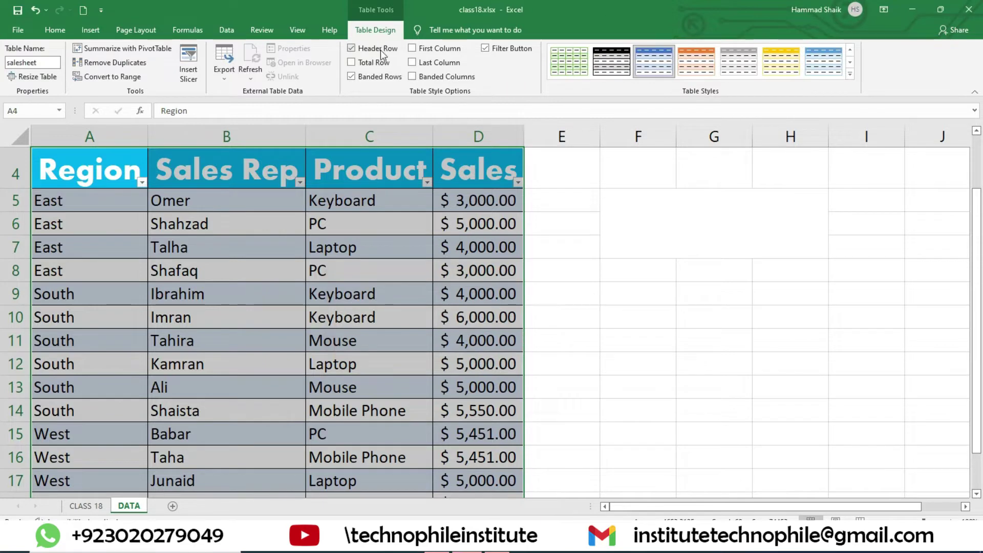
- Preview Header Row and Banded Rows off, then turn both back on
click(351, 48)
scroll(109, 203, up, 1)
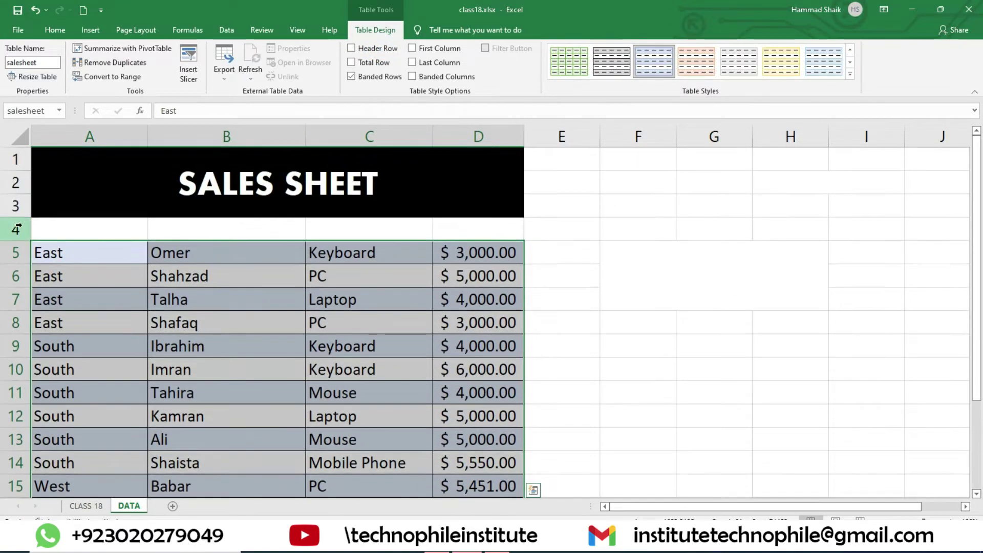
click(378, 50)
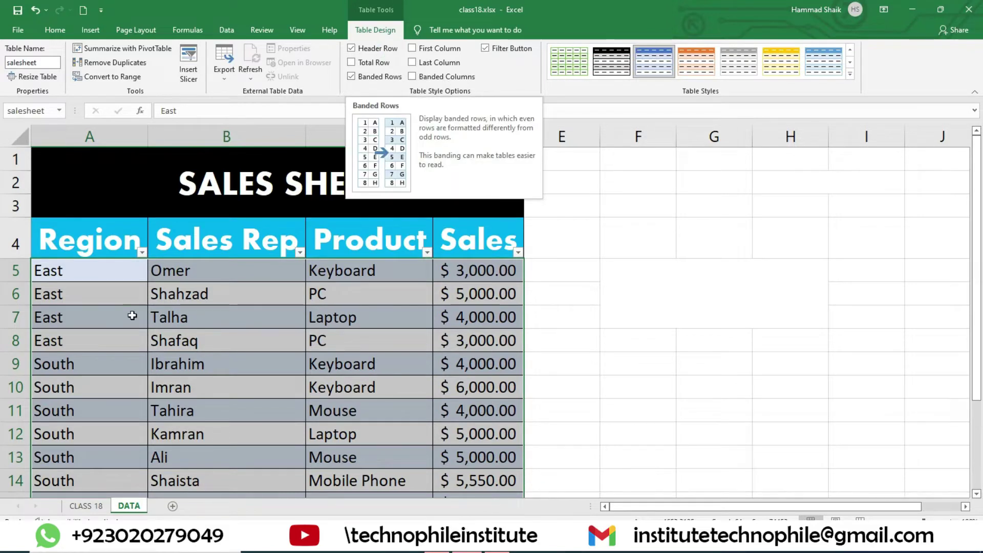
click(62, 273)
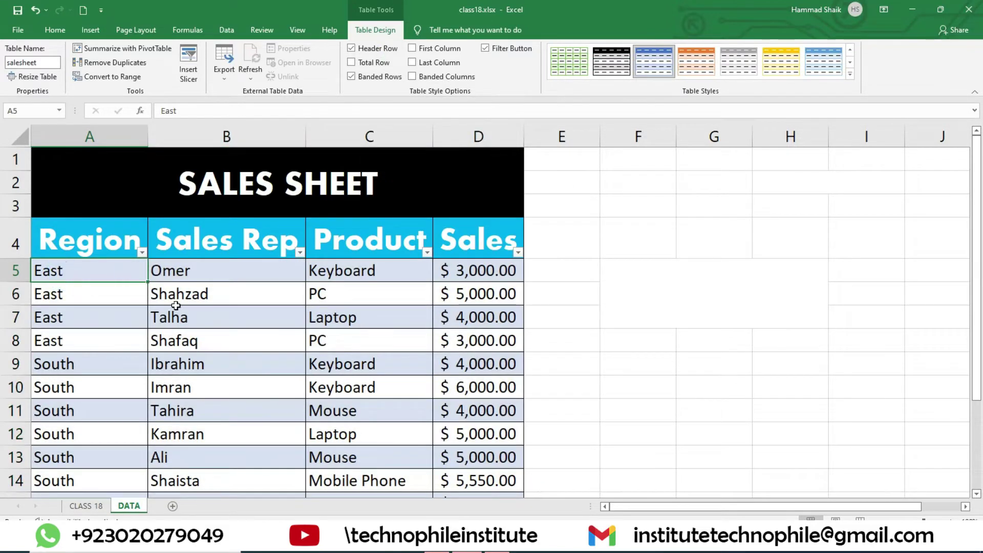
click(383, 77)
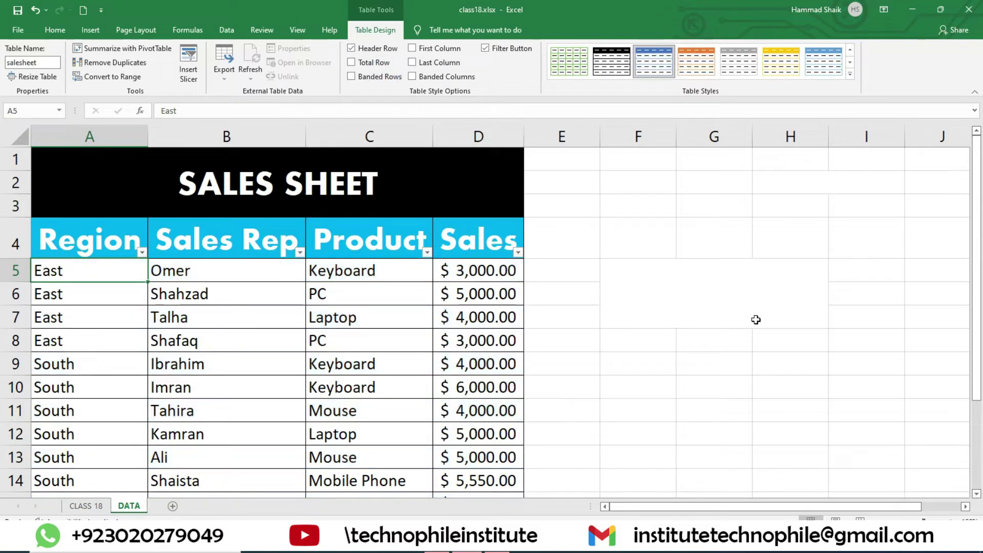
click(383, 77)
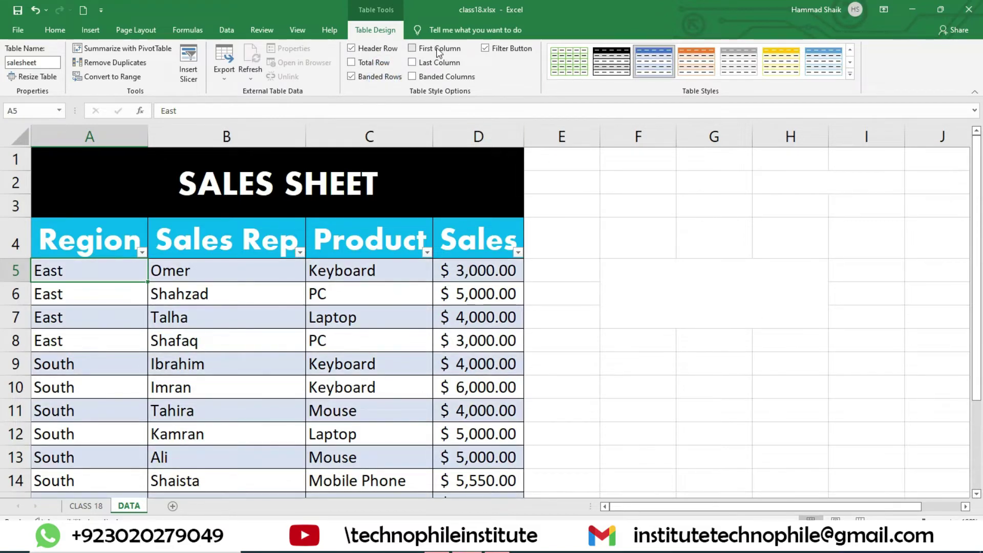
- Try a bold first column, then settle on Last Column so Sales values are bold
click(438, 51)
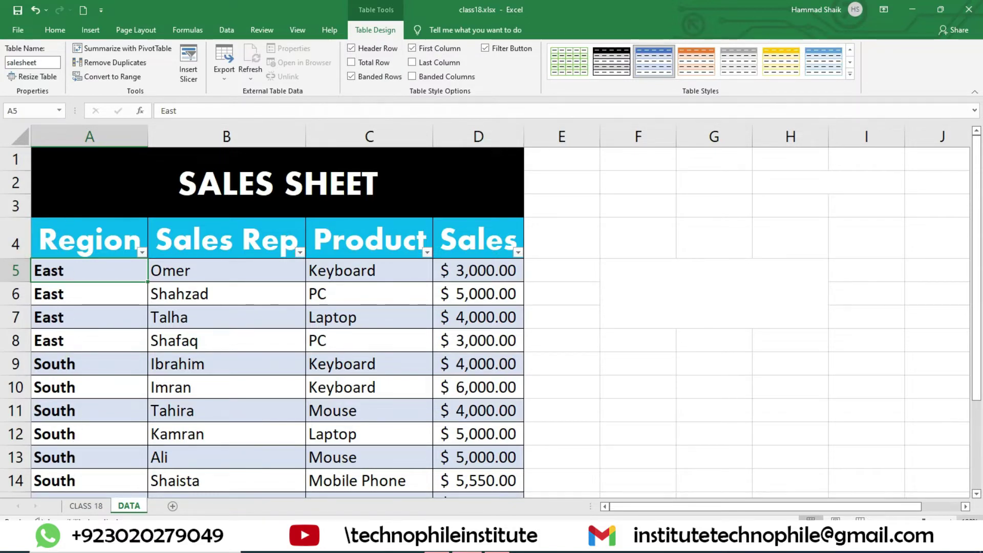
click(950, 521)
click(950, 521)
click(950, 521)
click(950, 521)
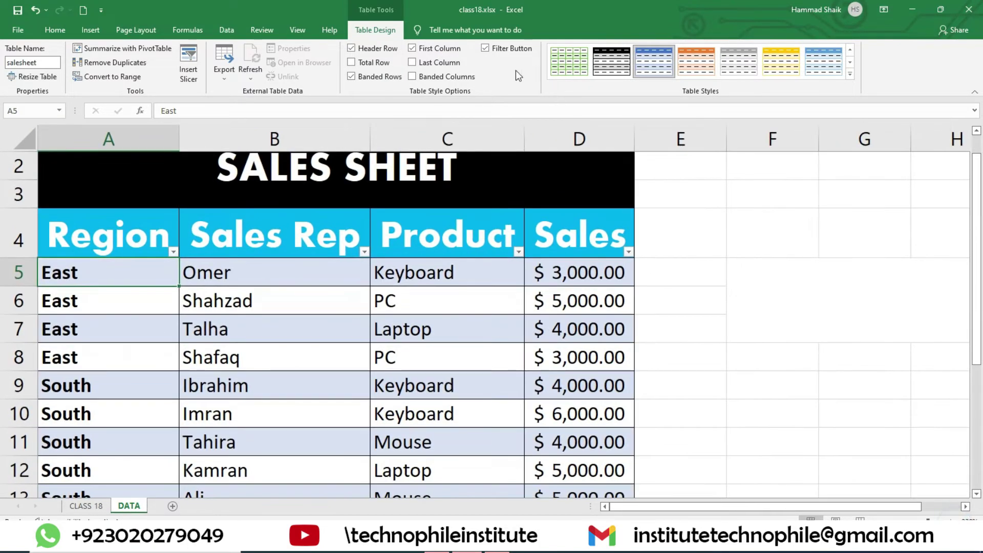
click(443, 54)
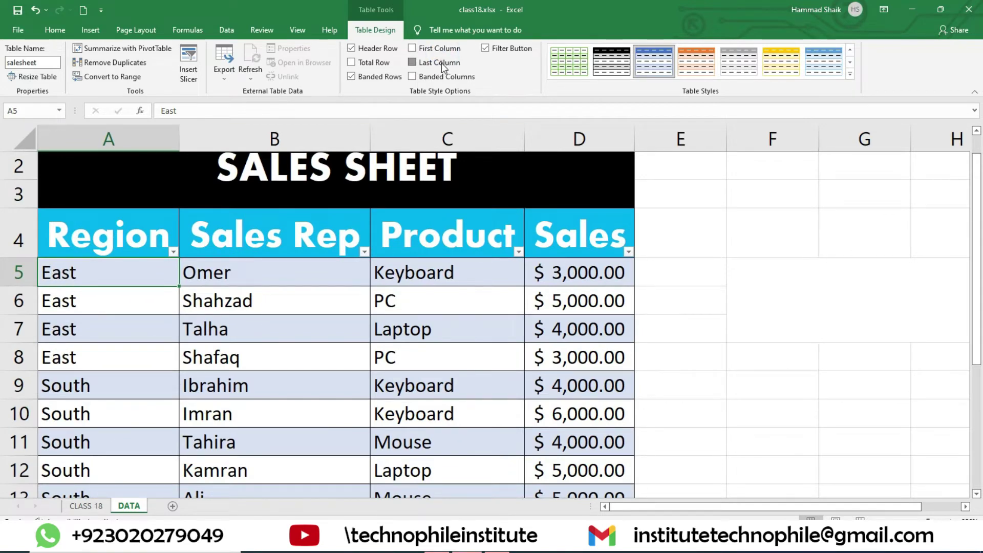
click(443, 65)
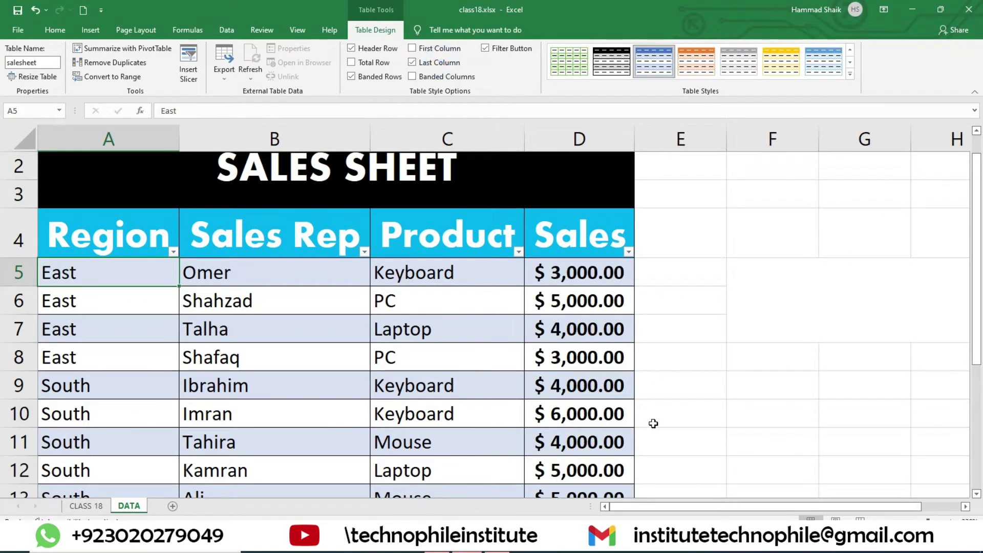
click(441, 63)
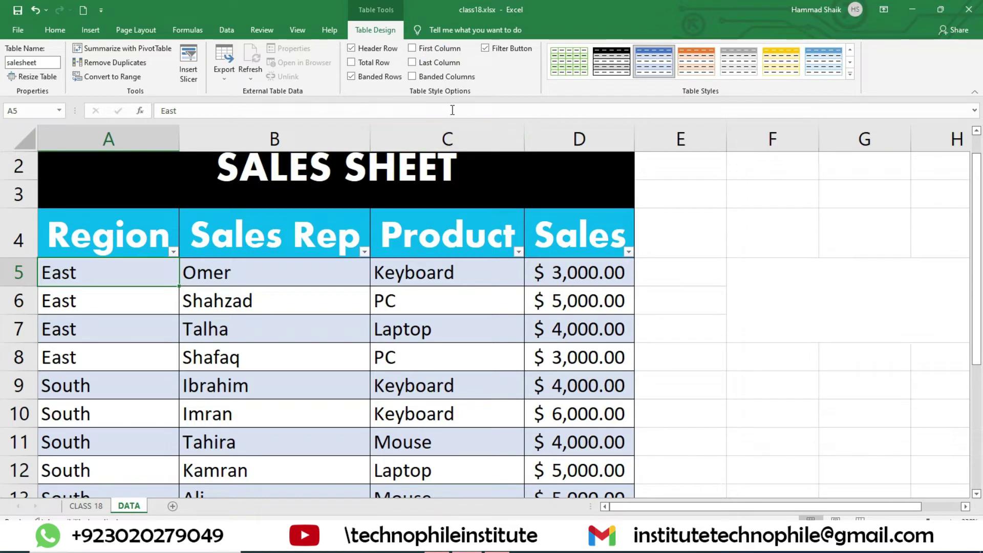
click(443, 64)
- Preview Banded Columns and switch it off, then check the Region filter dropdown
click(446, 76)
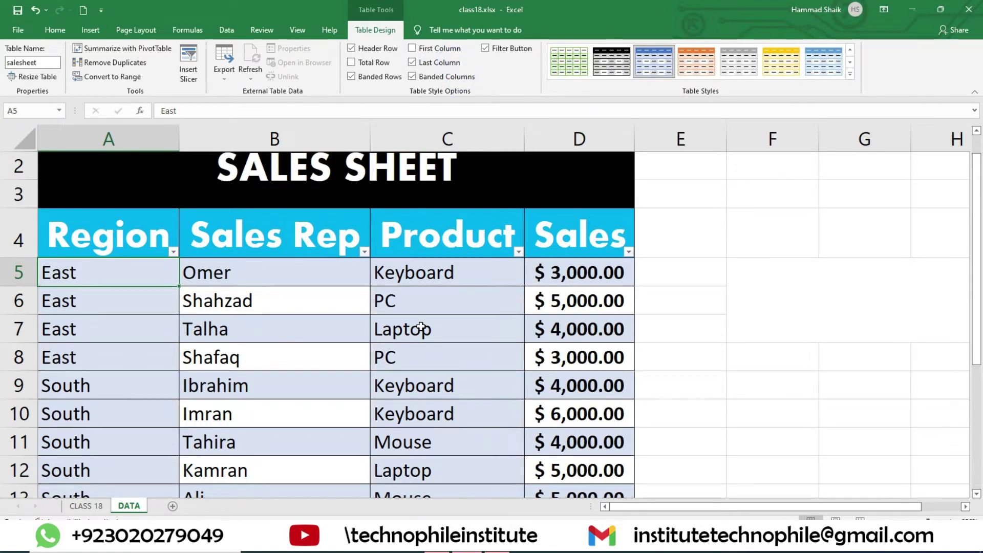
click(454, 76)
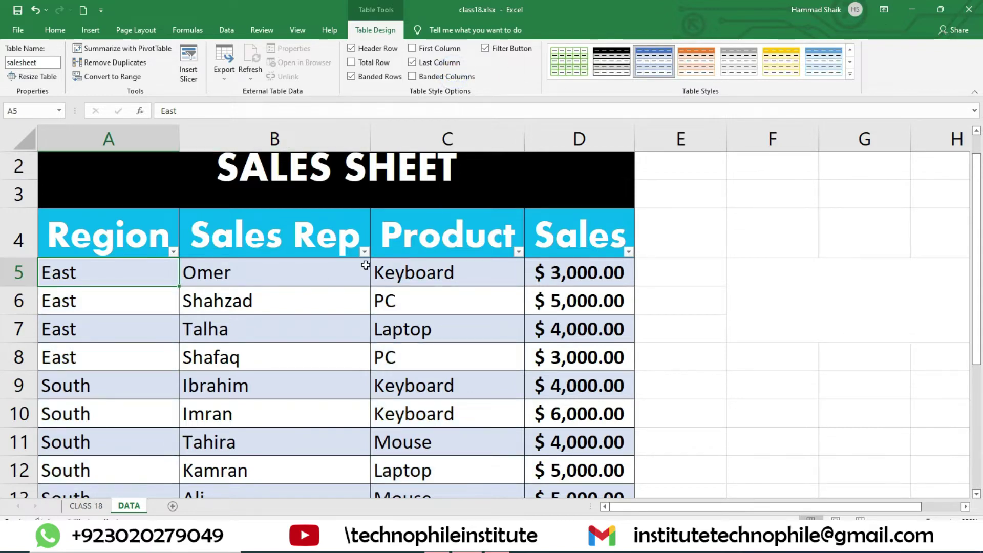
click(173, 252)
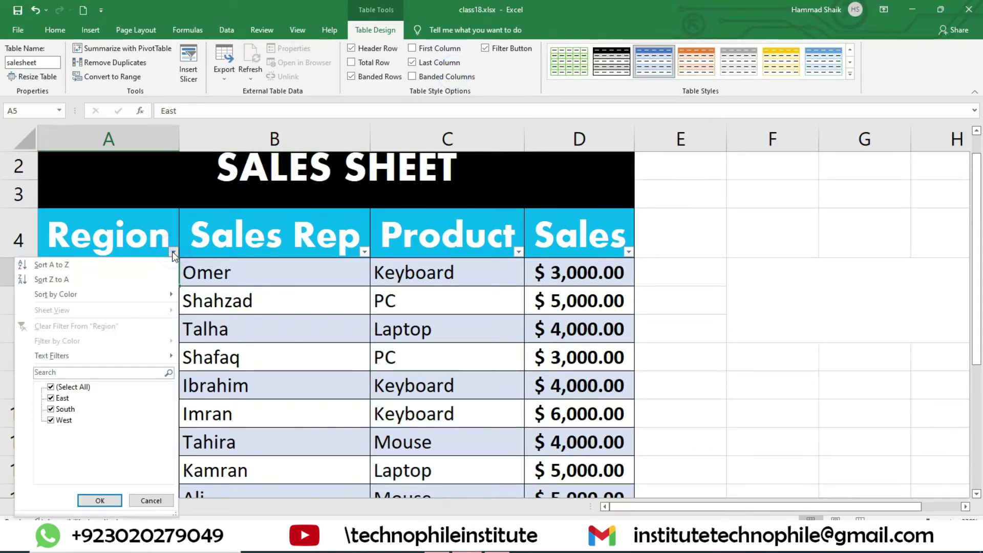
click(173, 252)
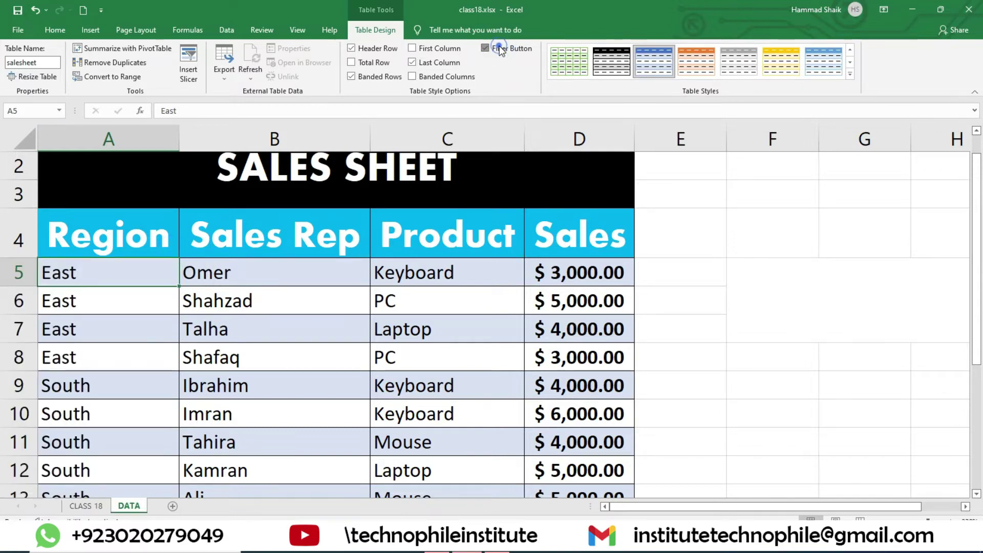
click(173, 251)
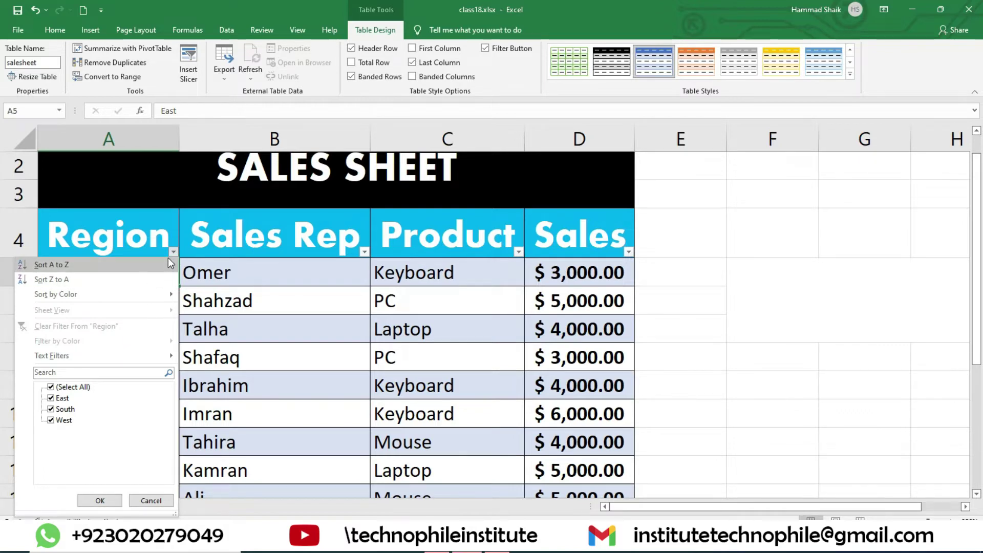
click(172, 252)
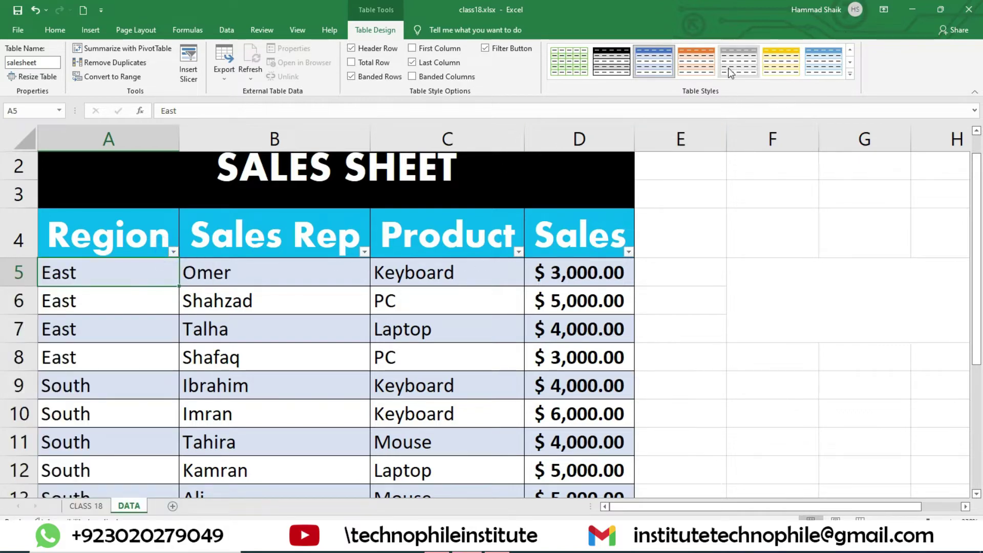
- Apply the dark blue style from the Dark group of the Table Styles gallery
click(849, 74)
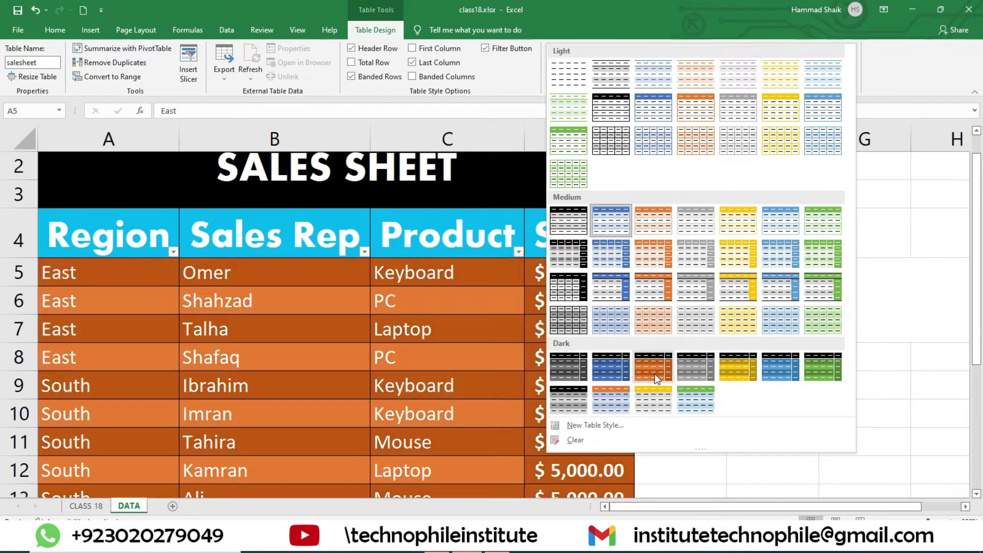
click(607, 368)
scroll(483, 301, down, 3)
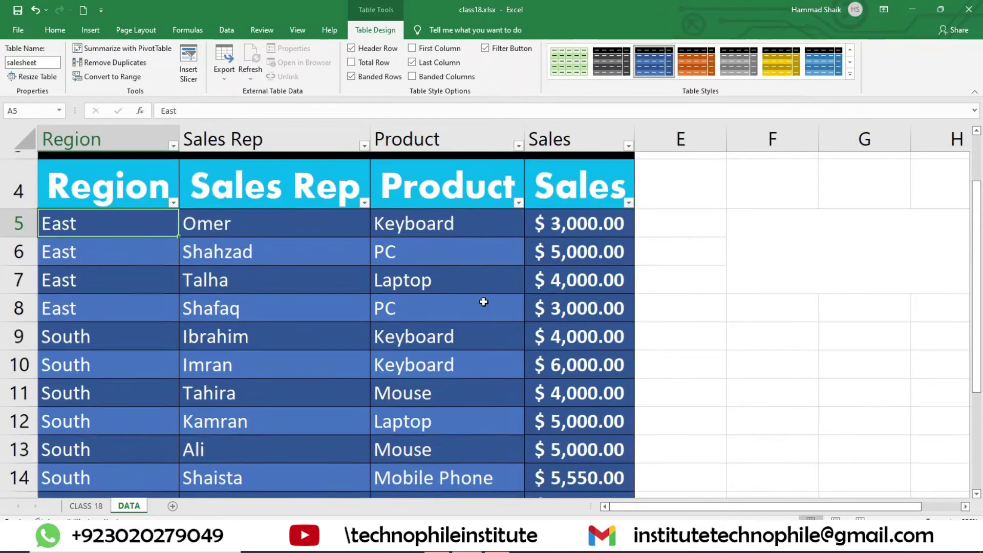
scroll(482, 301, up, 4)
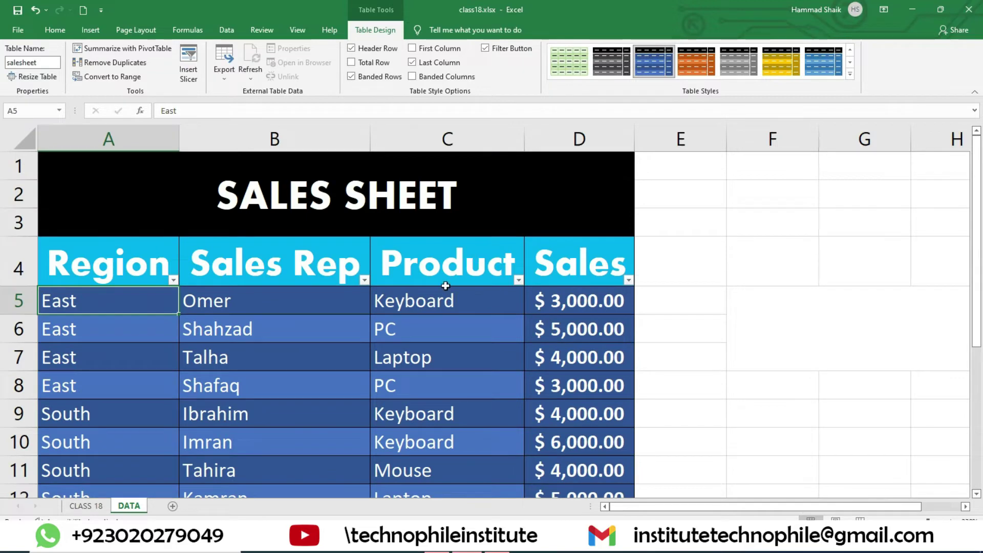
- Convert the table to a normal range, clear all its formatting, then undo the clearing
click(132, 78)
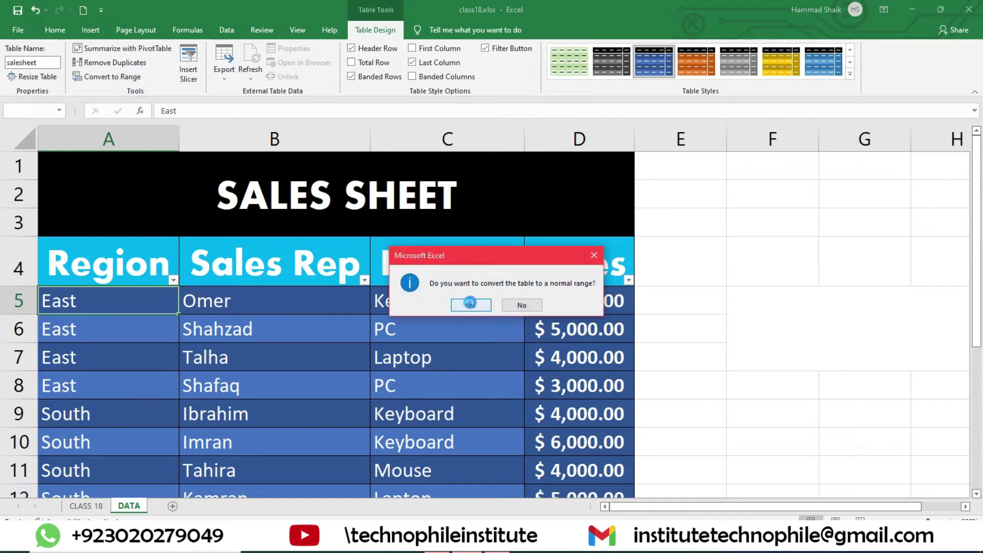
click(470, 303)
click(103, 268)
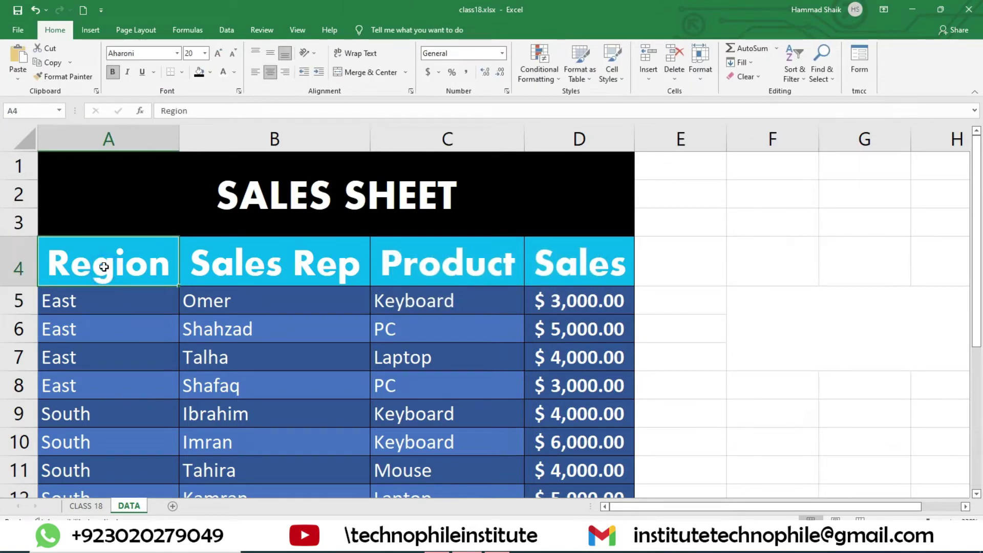
drag(101, 264, 589, 450)
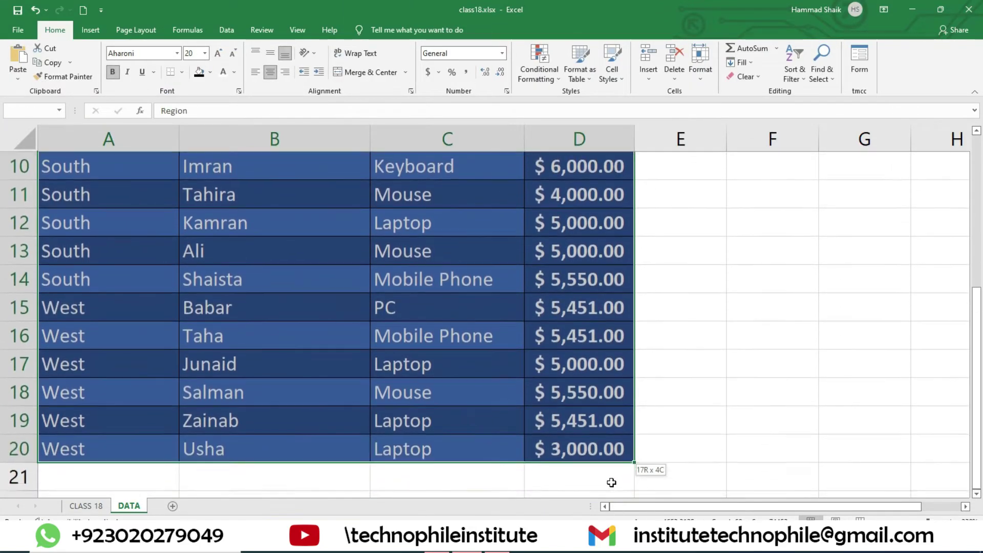
click(746, 76)
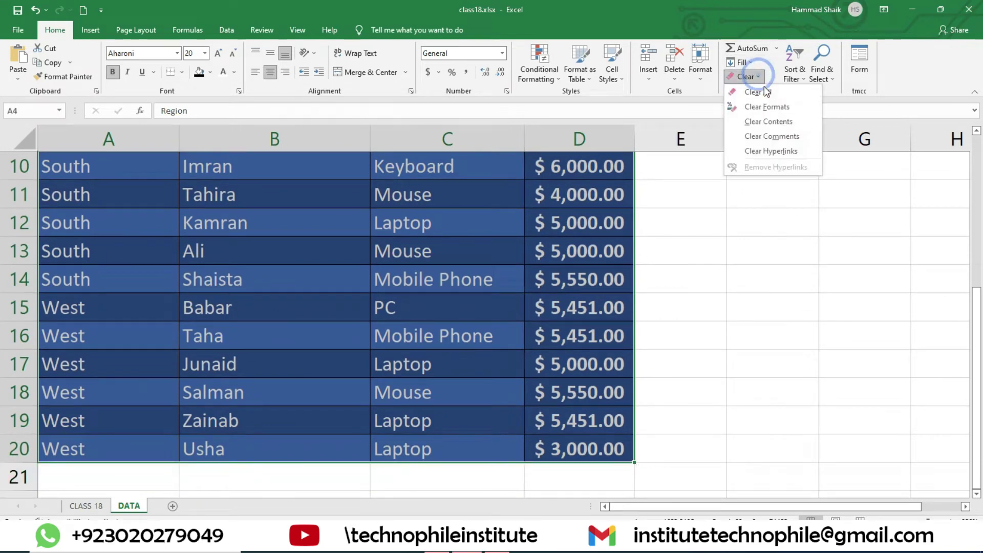
click(776, 108)
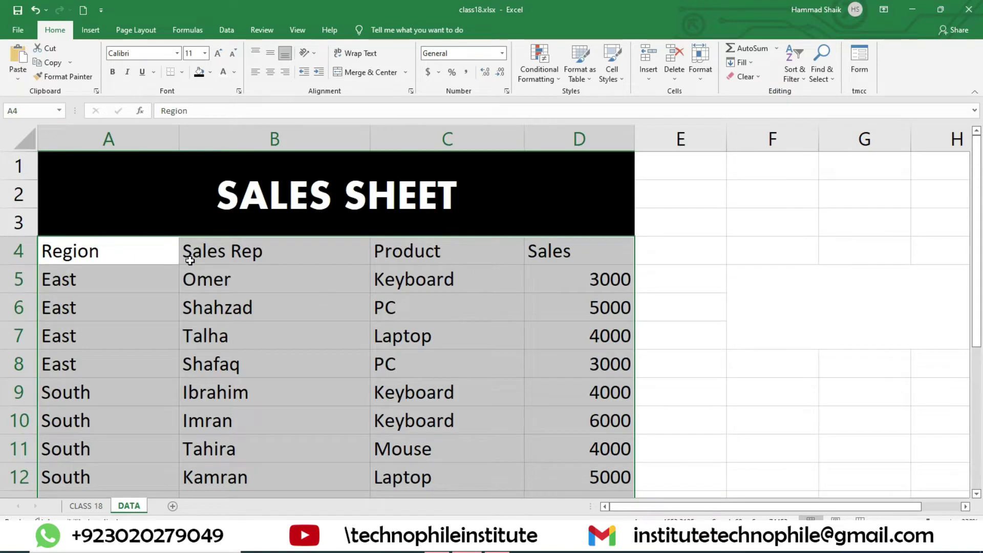
key(ctrl+z)
- Clear formats from the data rows A5:D20 only
drag(90, 299, 604, 465)
scroll(662, 370, up, 3)
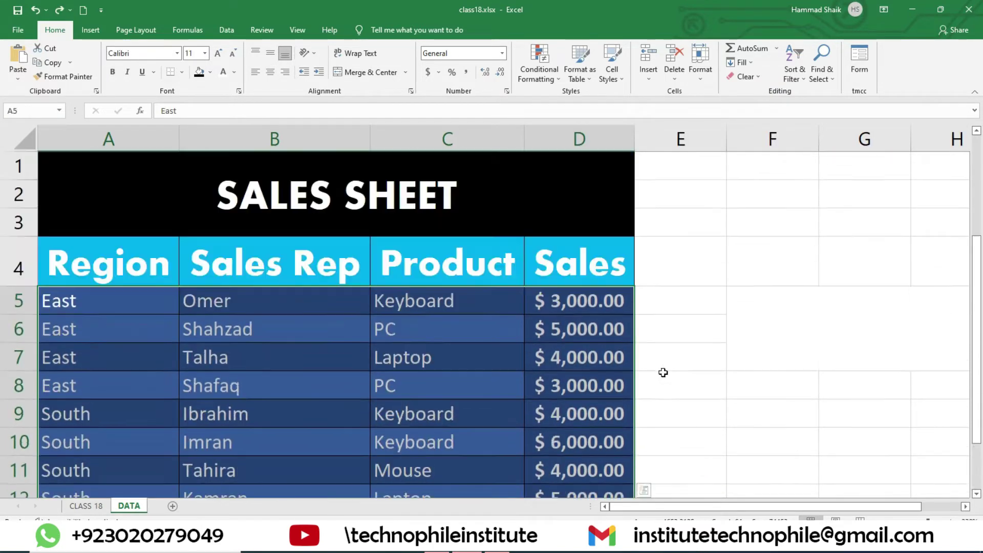
click(745, 77)
click(762, 107)
scroll(429, 307, down, 3)
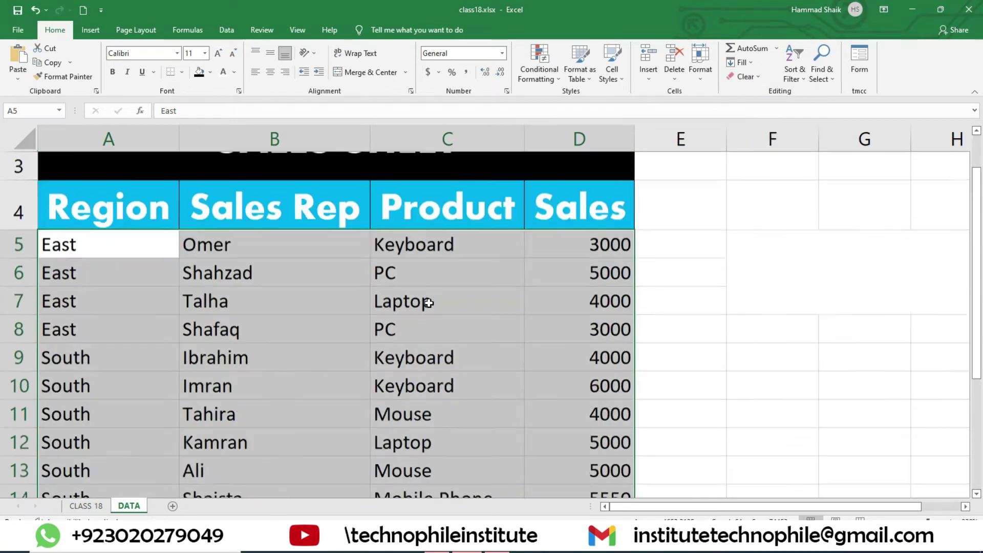
scroll(429, 304, up, 3)
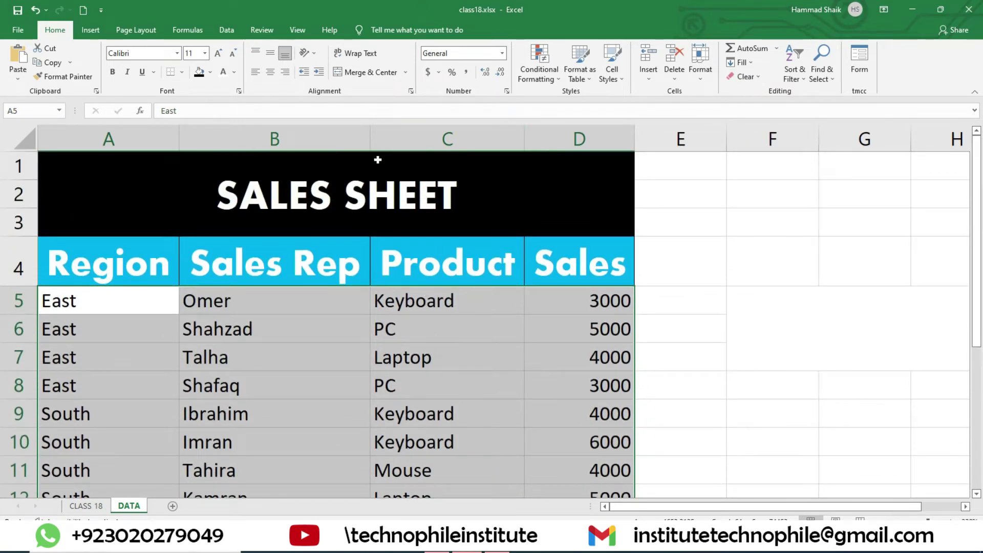
- Review the Protect Sheet topic on the CLASS 18 sheet, then return to DATA
click(86, 506)
click(109, 232)
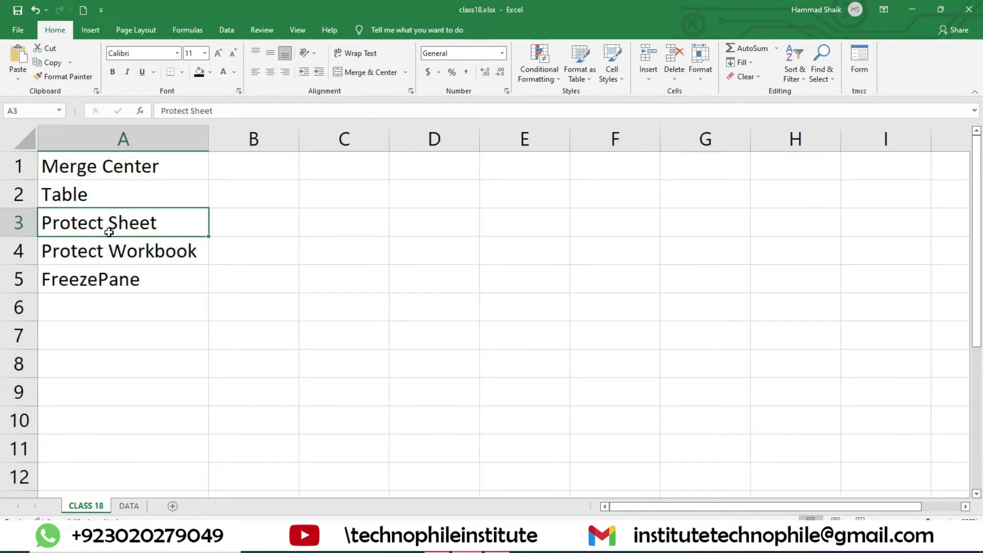
click(124, 258)
click(125, 221)
click(128, 506)
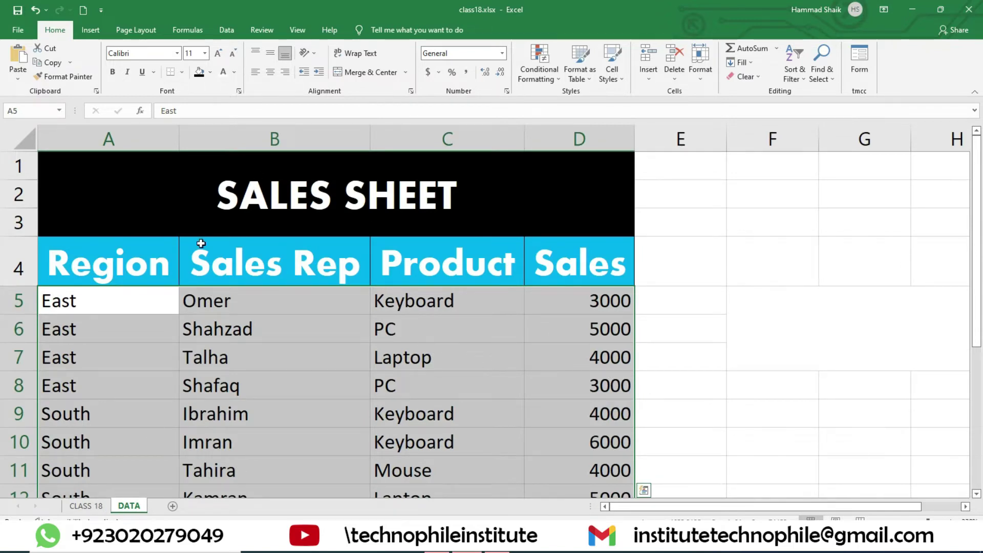
click(298, 30)
- Protect the DATA sheet with a password, confirming it twice
click(261, 31)
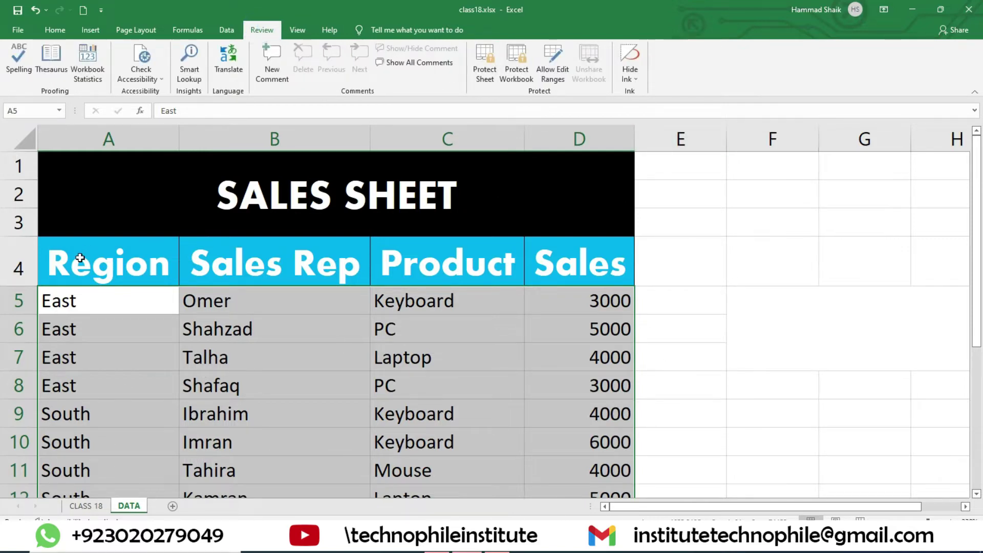
click(492, 68)
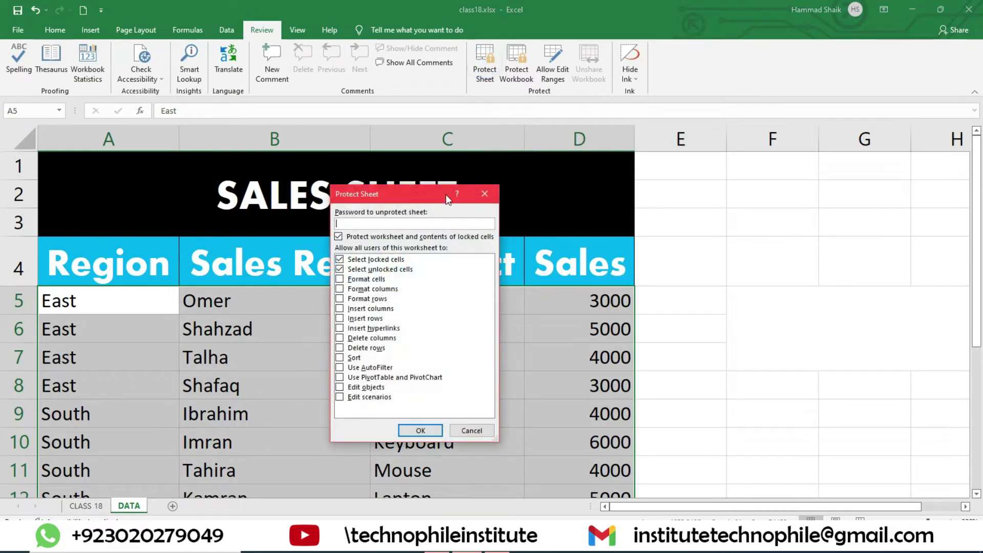
mouse_move(384, 188)
mouse_down()
mouse_move(374, 205)
mouse_move(393, 193)
mouse_up()
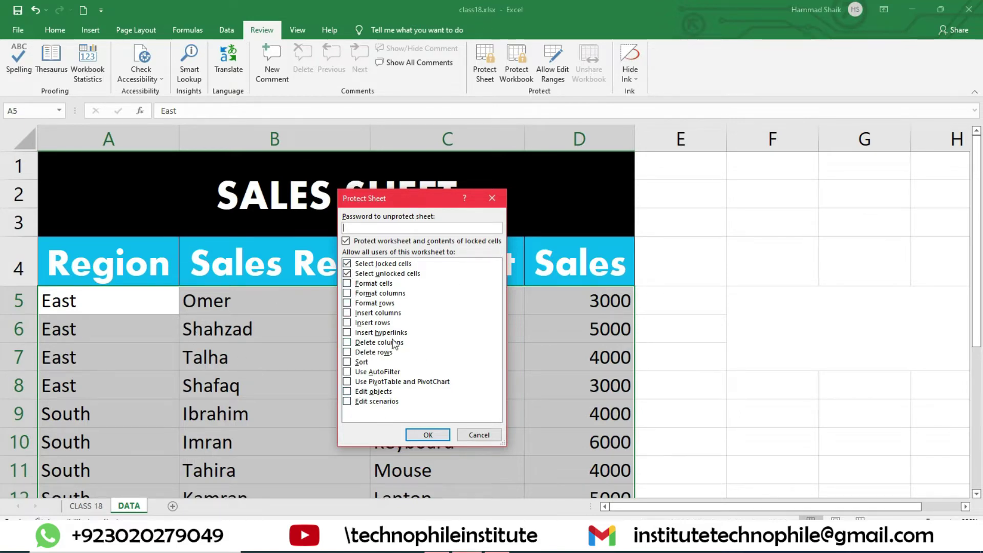
click(369, 230)
click(428, 435)
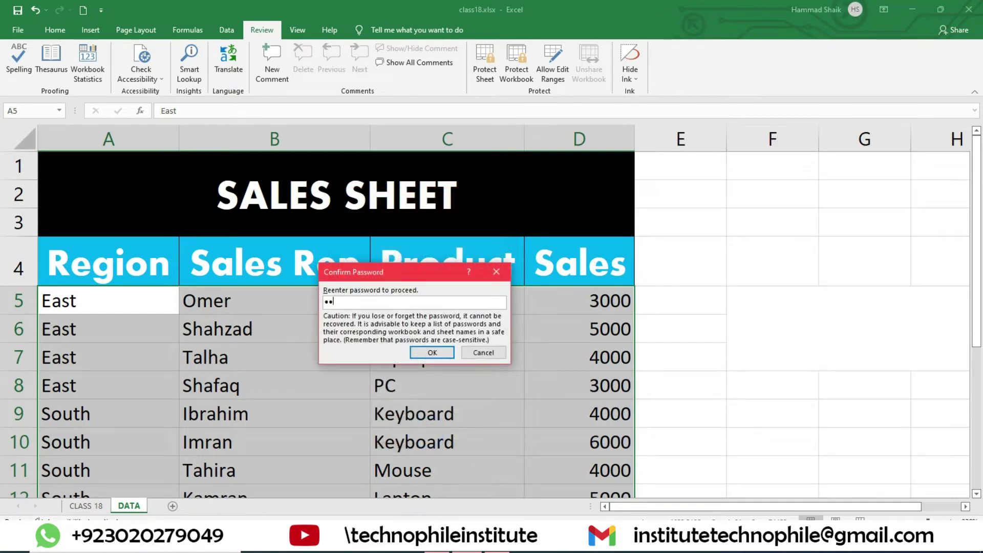
click(432, 352)
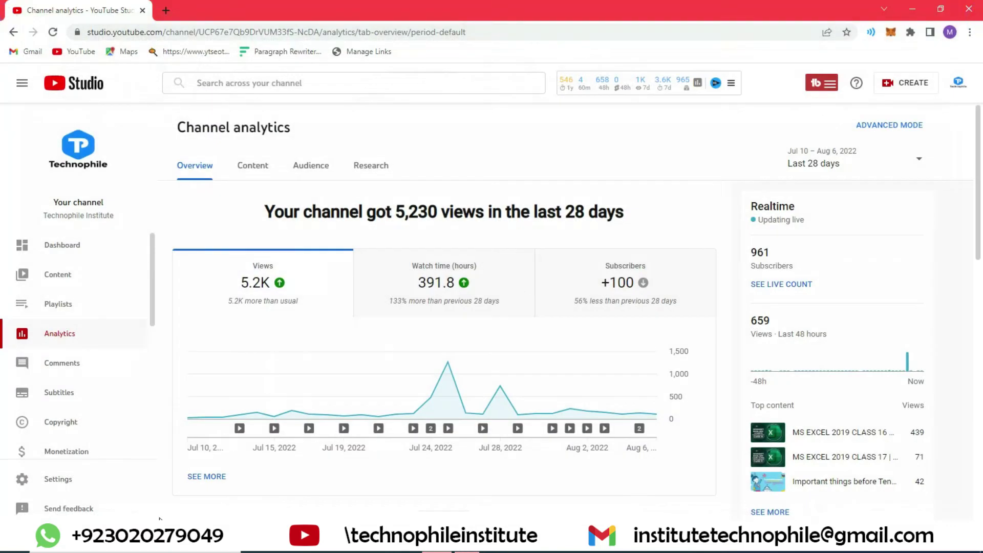
- Relaunch Excel from the Start menu and pick class18 from recent workbooks
click(154, 552)
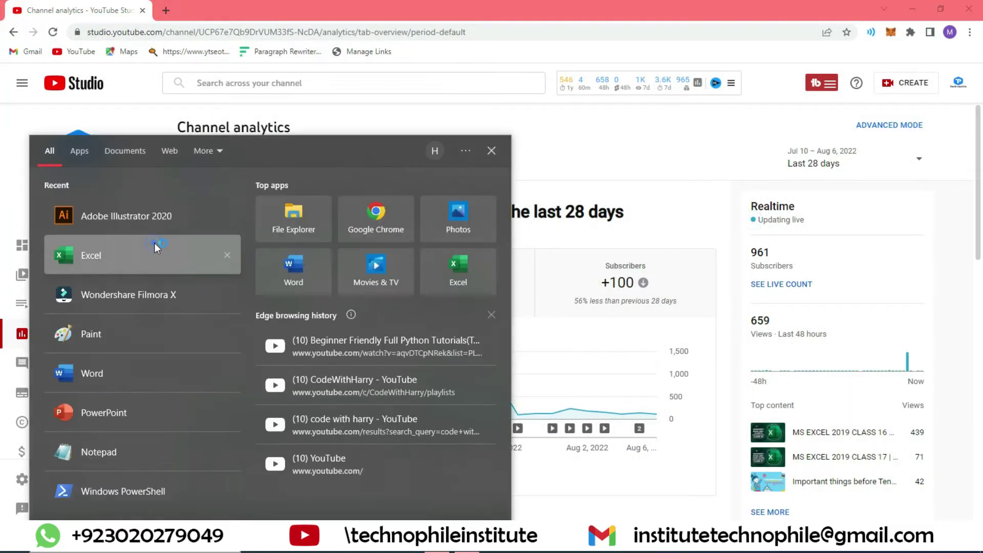
click(155, 243)
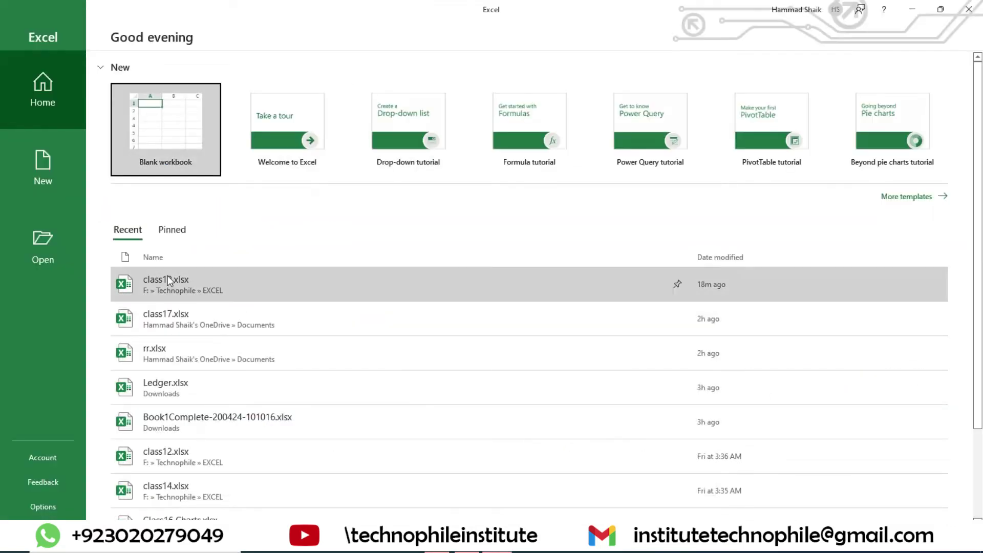
click(167, 276)
- Try deleting the contents of B6 and D6, dismissing each protected-sheet warning
click(247, 318)
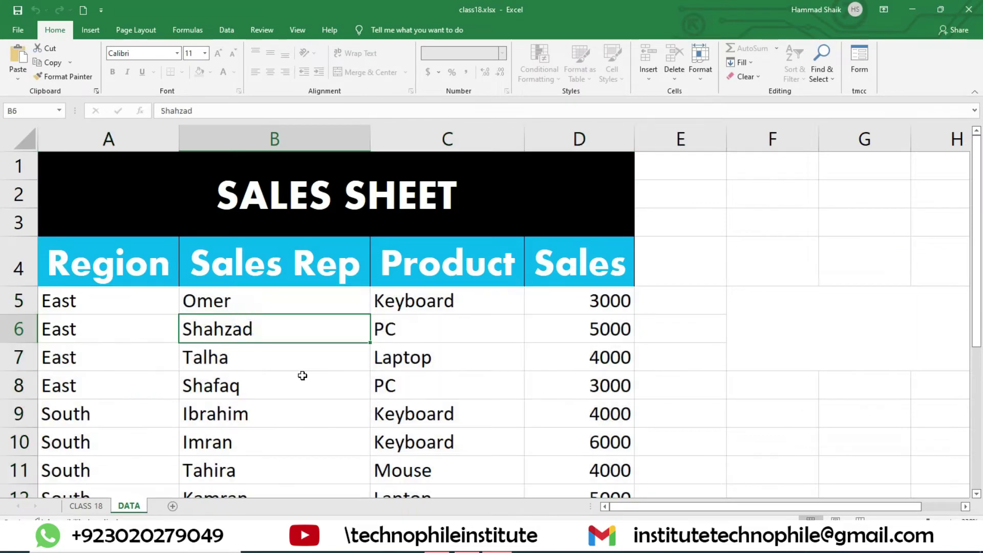
key(Delete)
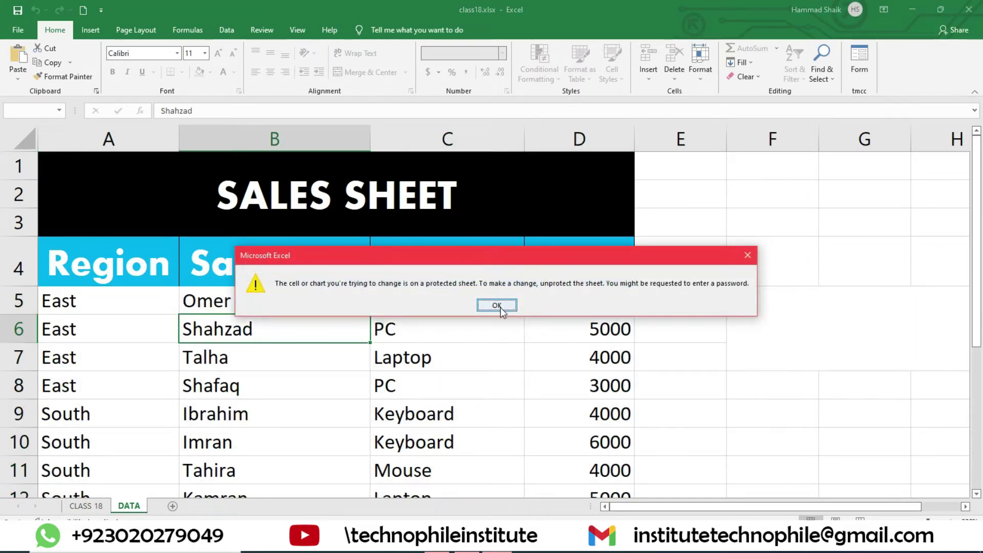
click(499, 306)
click(584, 321)
key(Delete)
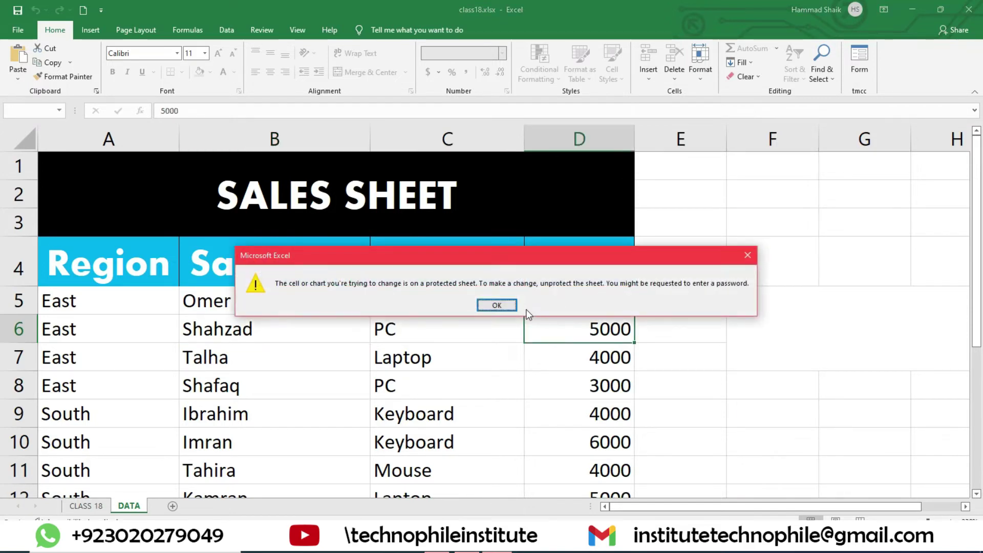
click(496, 304)
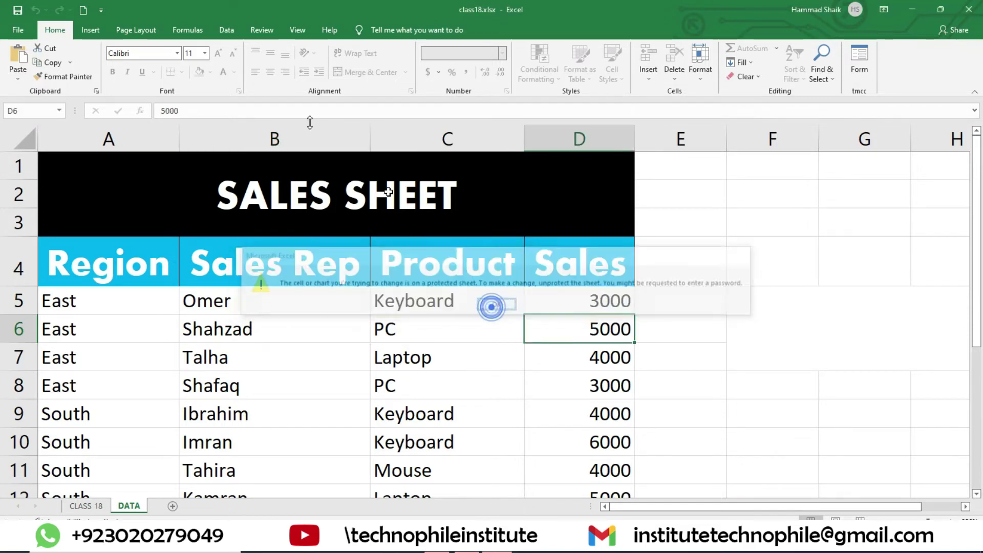
- Browse the Insert, Page Layout and Formulas tabs, then try changing the font to Arial Narrow
click(90, 30)
click(152, 32)
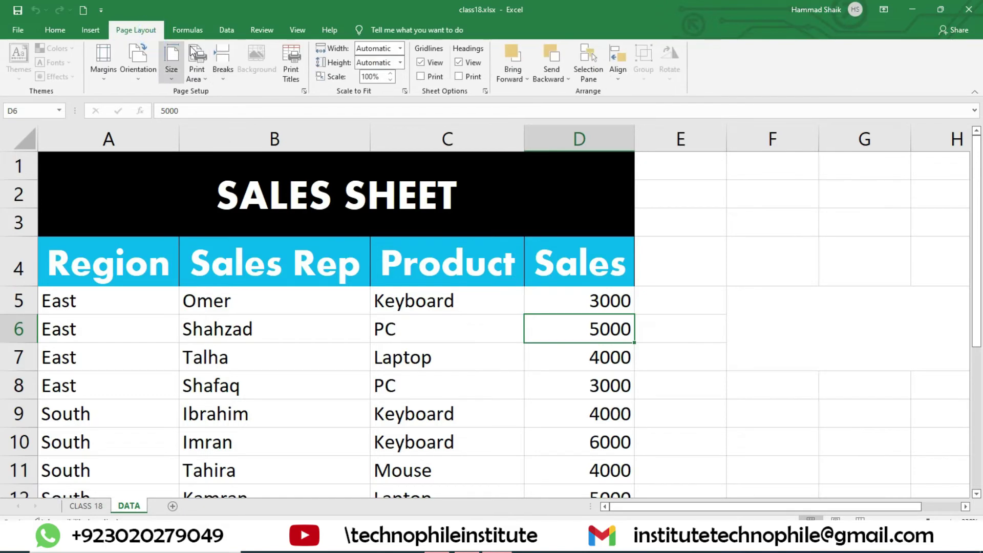
click(177, 30)
click(53, 31)
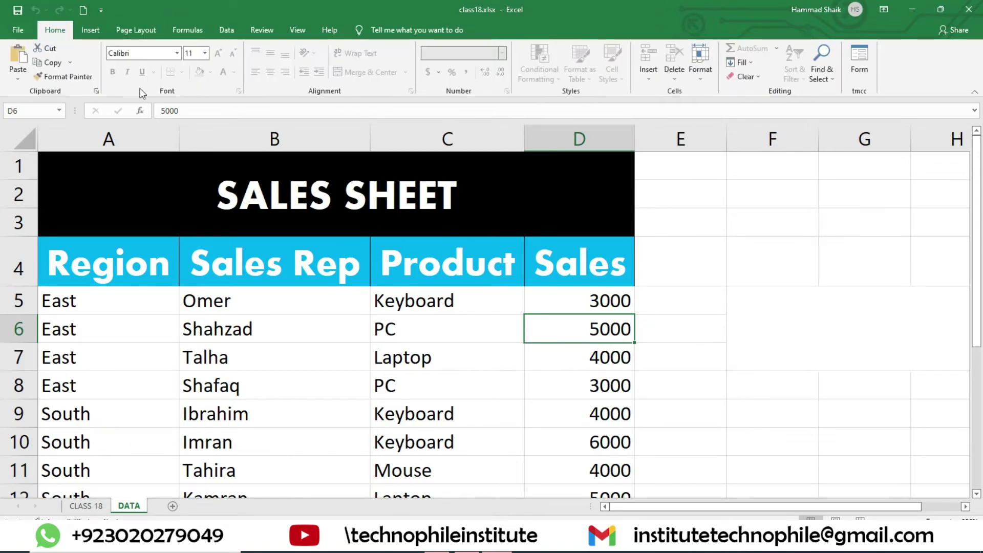
click(176, 53)
click(181, 227)
- Try selecting B4:B8, the SALES SHEET title, B5 and C6 on the protected sheet
drag(241, 261, 244, 385)
click(195, 215)
click(308, 308)
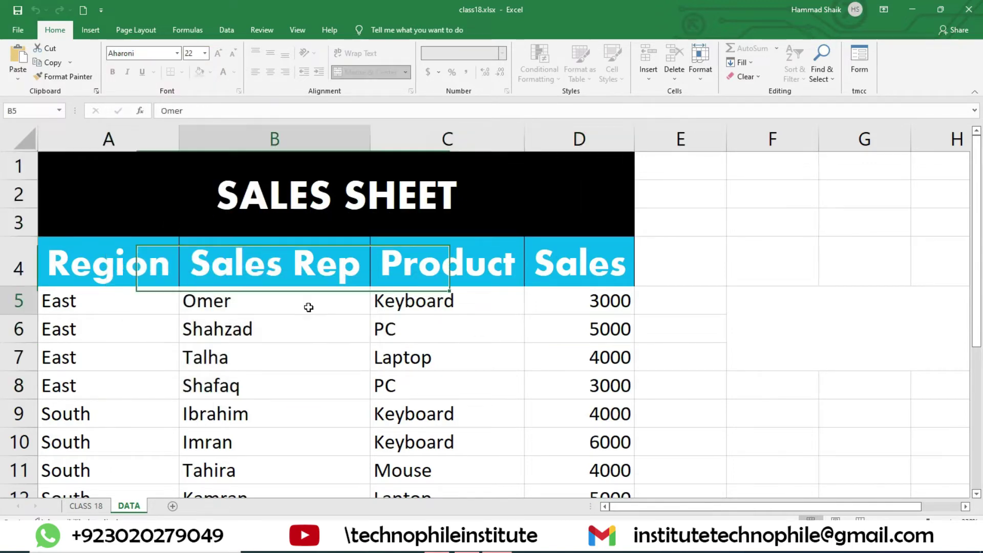
click(388, 329)
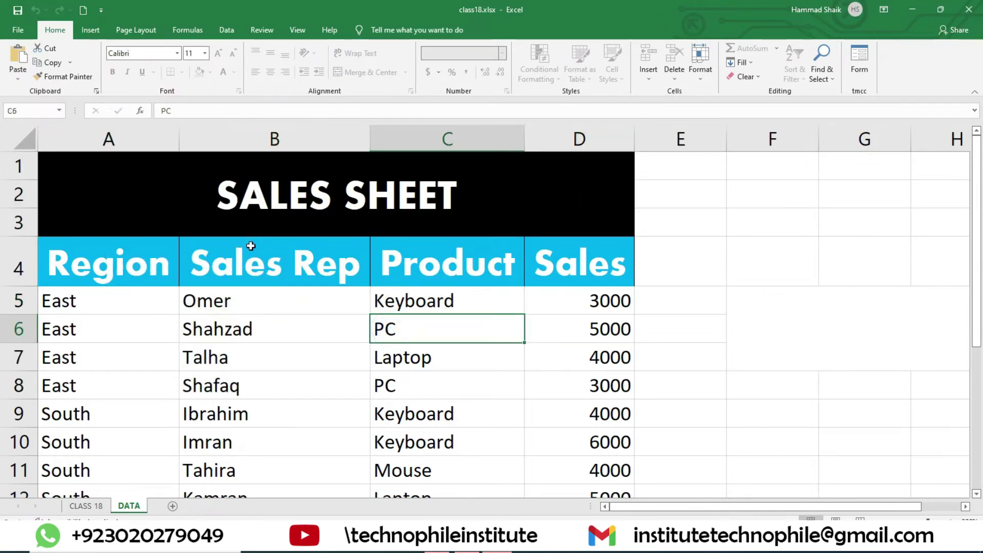
scroll(312, 278, down, 4)
scroll(345, 280, up, 4)
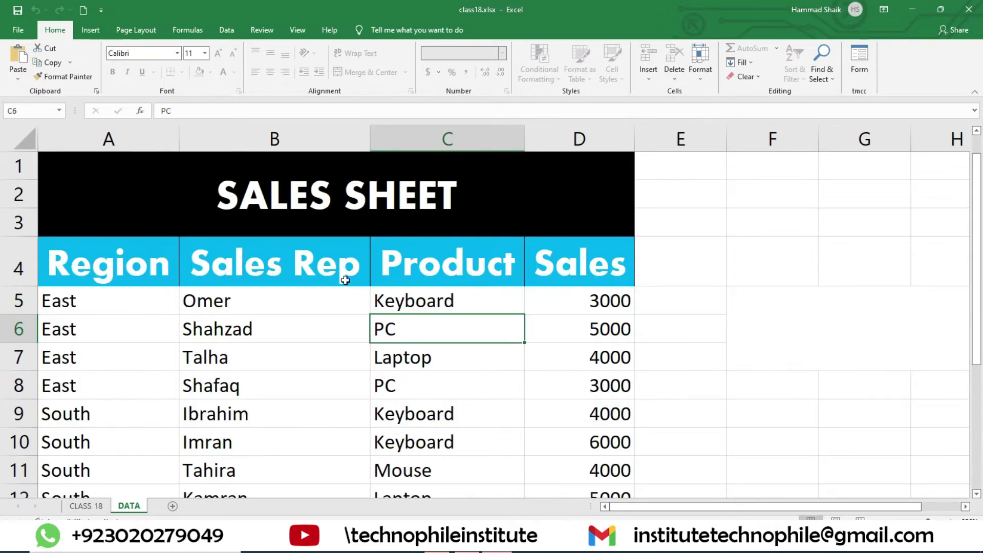
- Unprotect the DATA sheet with its password and delete the PC entry from cell C6
click(287, 27)
click(271, 30)
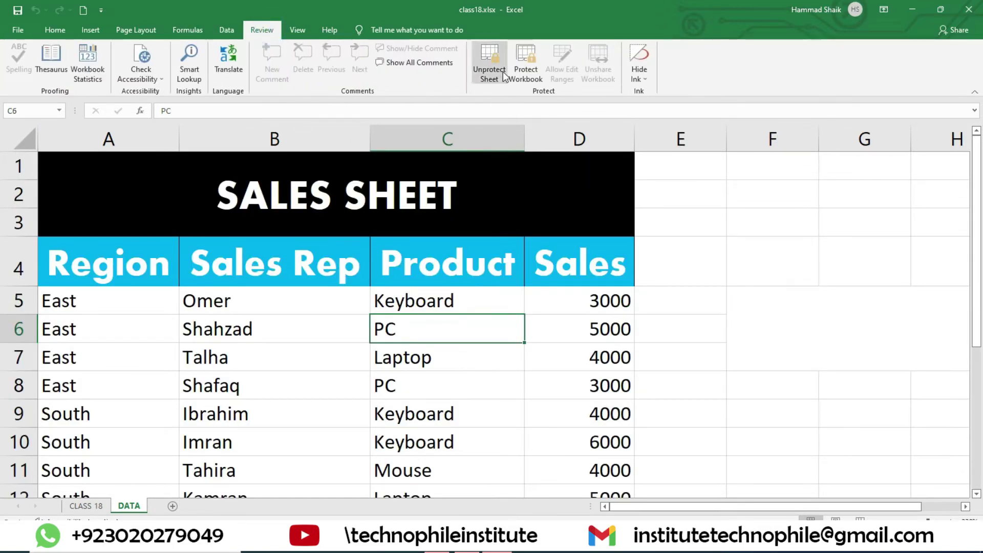
click(488, 61)
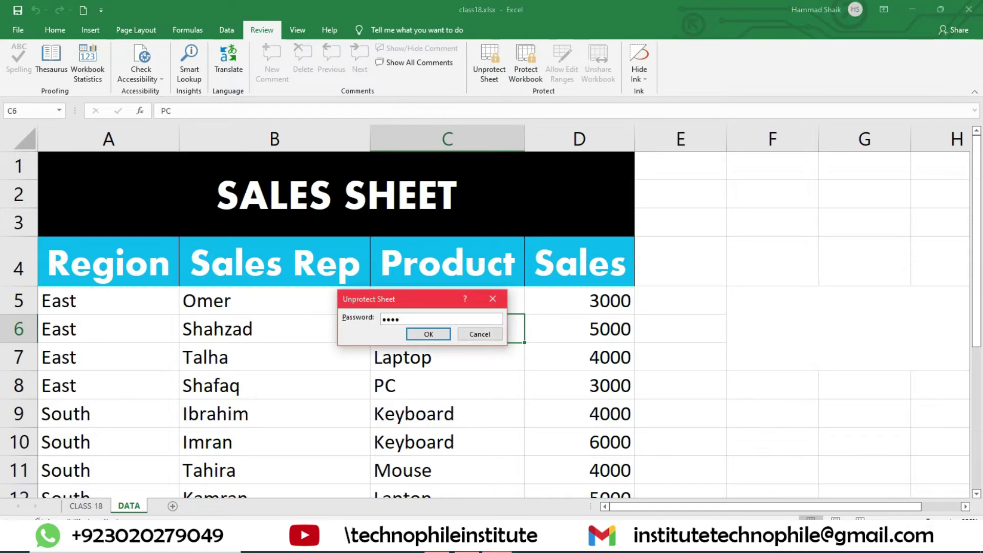
key(Return)
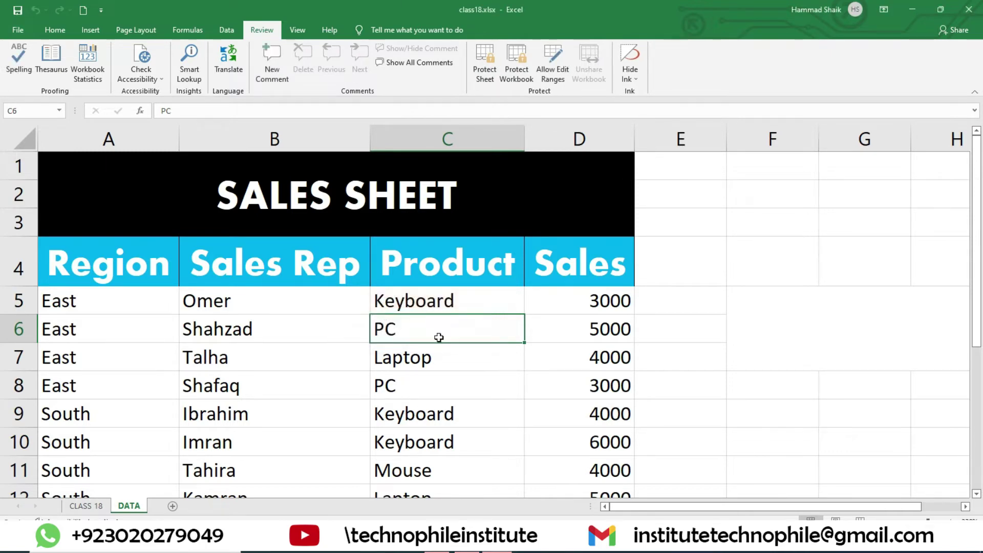
key(Delete)
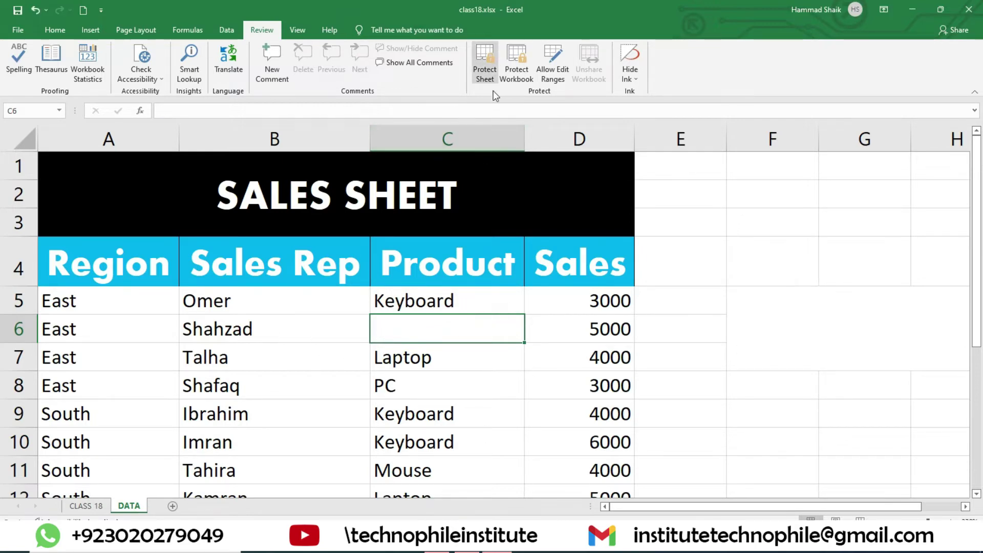
- Re-protect the DATA sheet with a password, allowing users to sort and insert rows
click(485, 64)
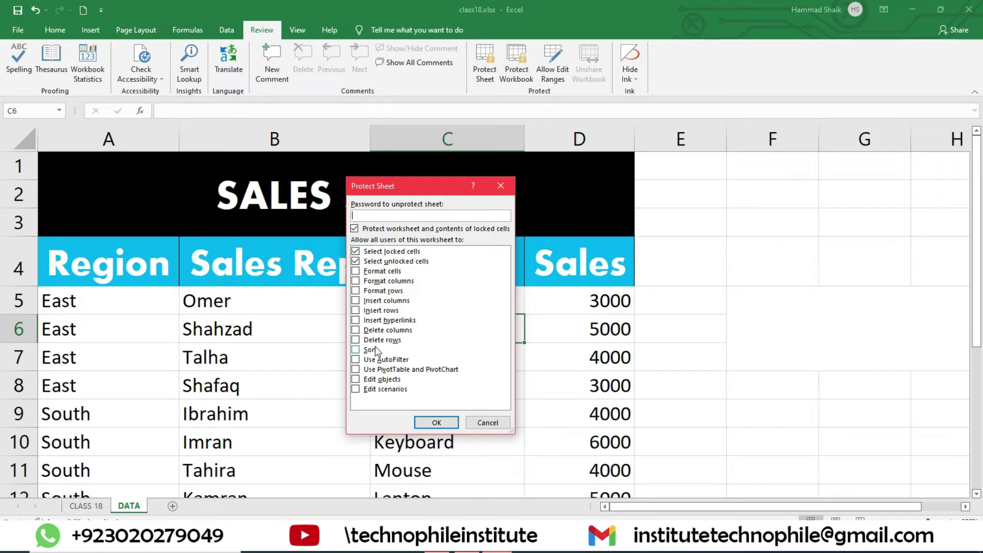
click(356, 351)
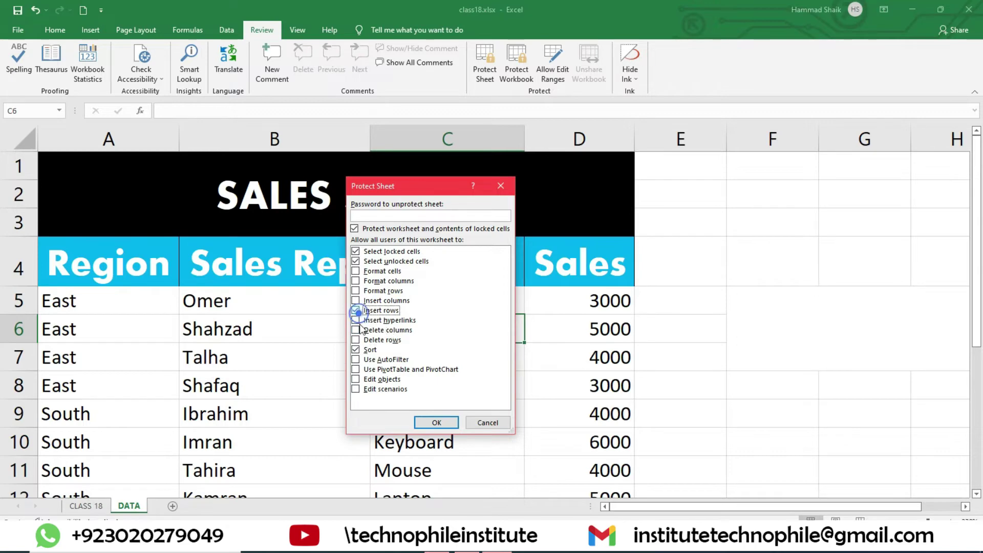
click(355, 310)
click(404, 216)
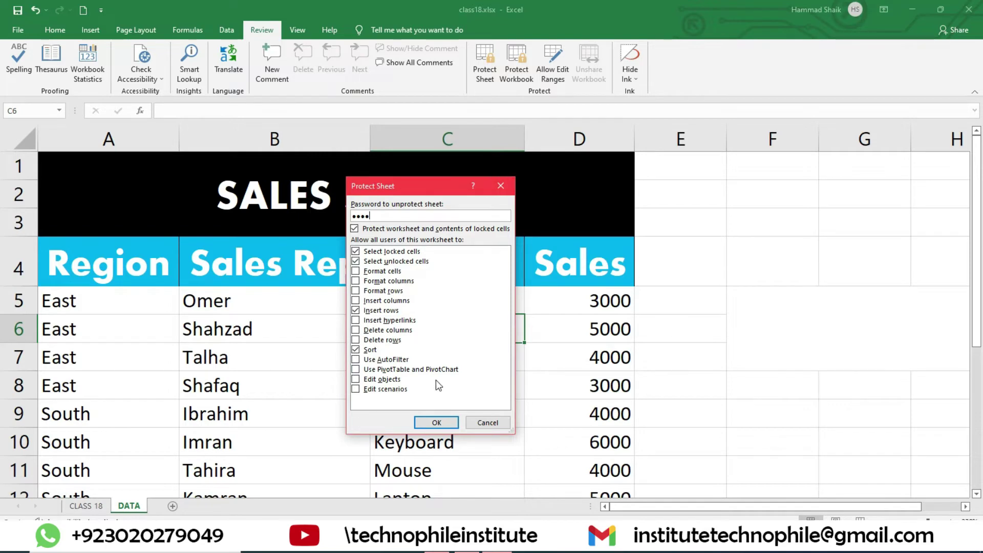
click(438, 424)
text(123)
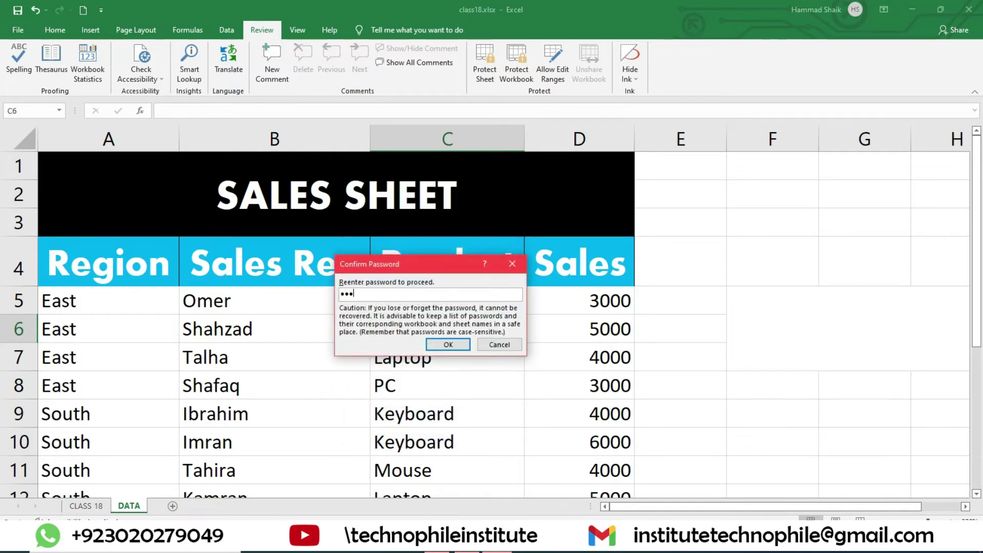
text(4)
key(Return)
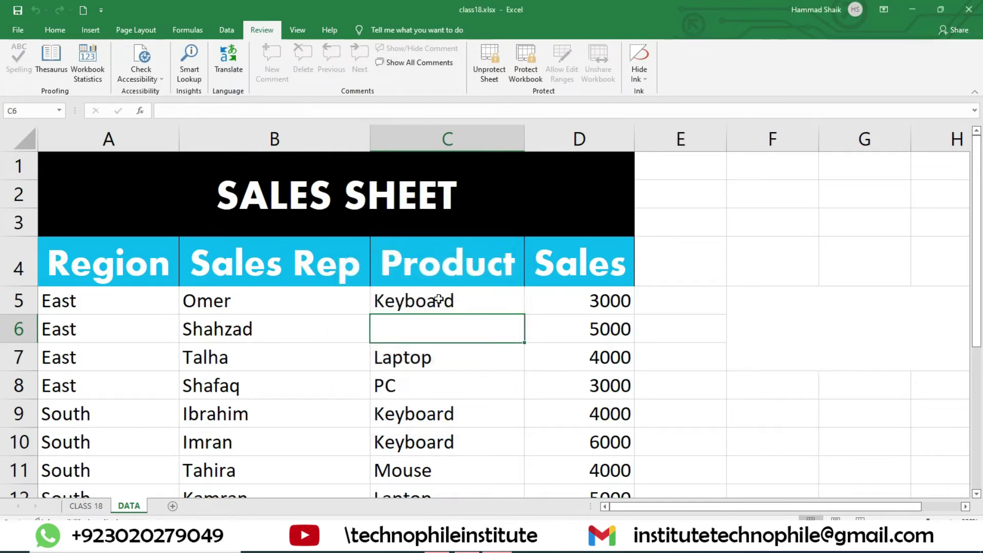
click(438, 300)
double_click(439, 301)
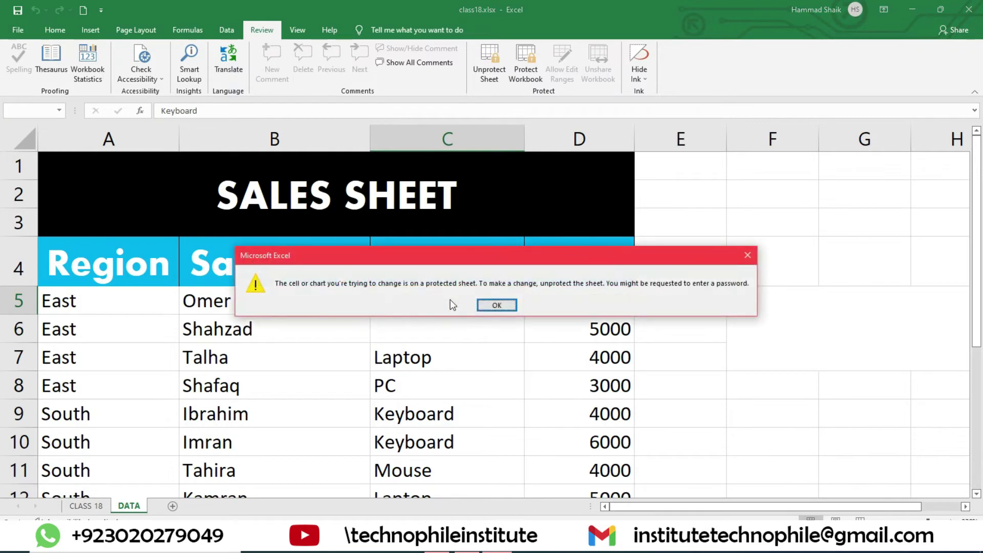
click(496, 304)
right_click(455, 138)
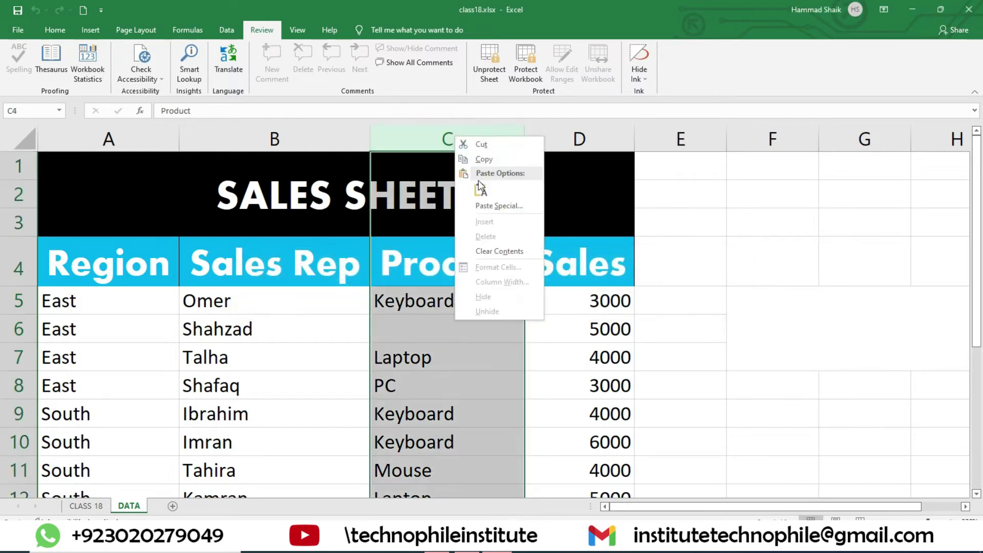
click(492, 224)
right_click(16, 308)
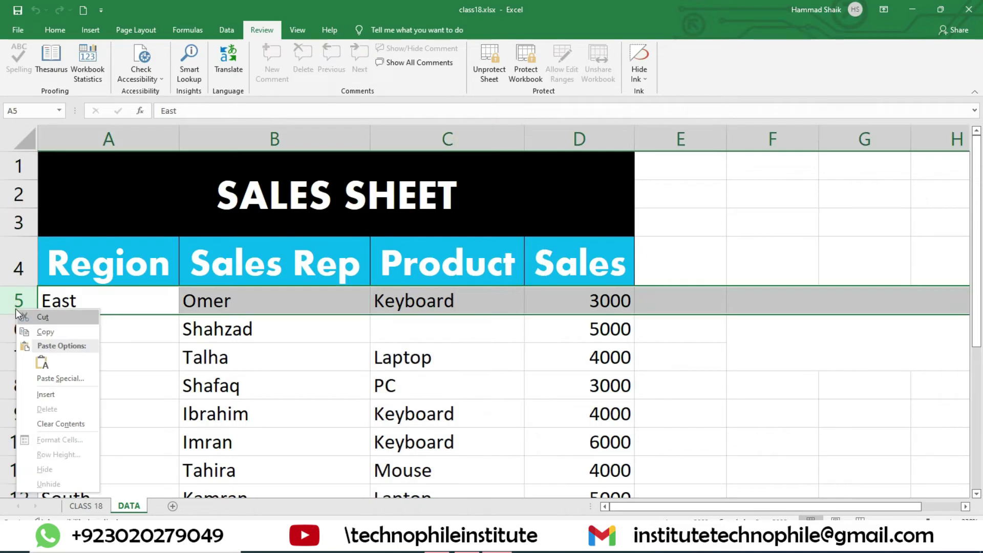
click(58, 392)
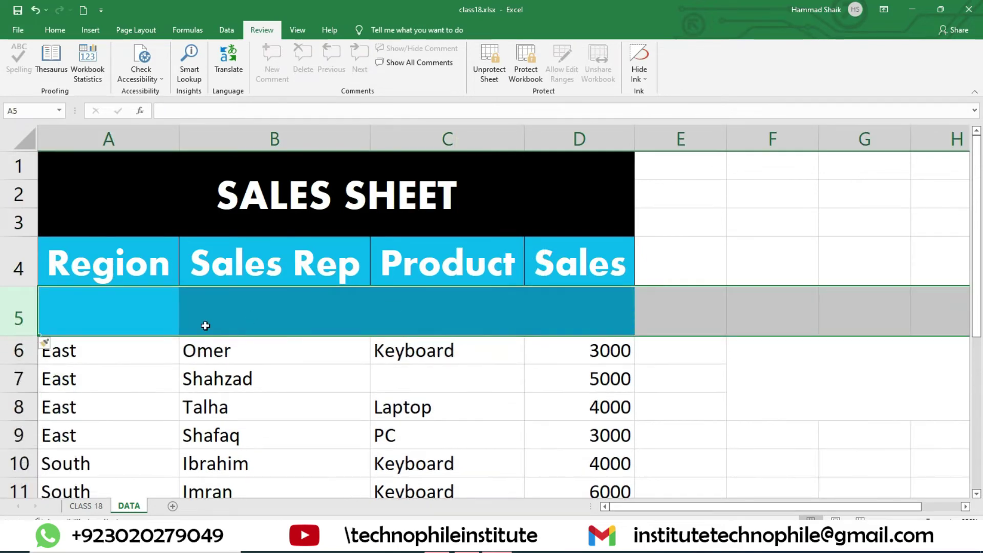
key(ctrl+z)
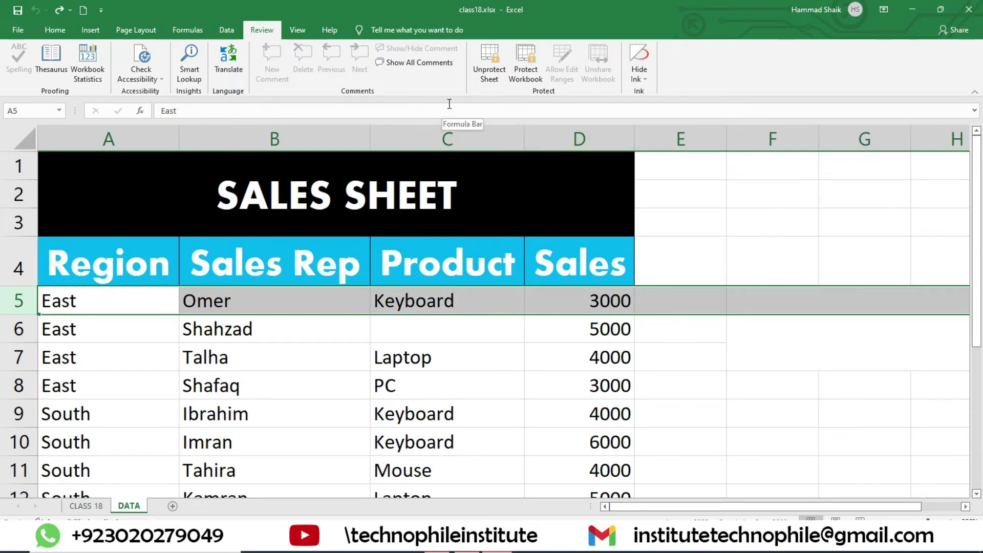
- Add two blank sheets, Sheet1 and Sheet2, and return to the DATA sheet
click(173, 507)
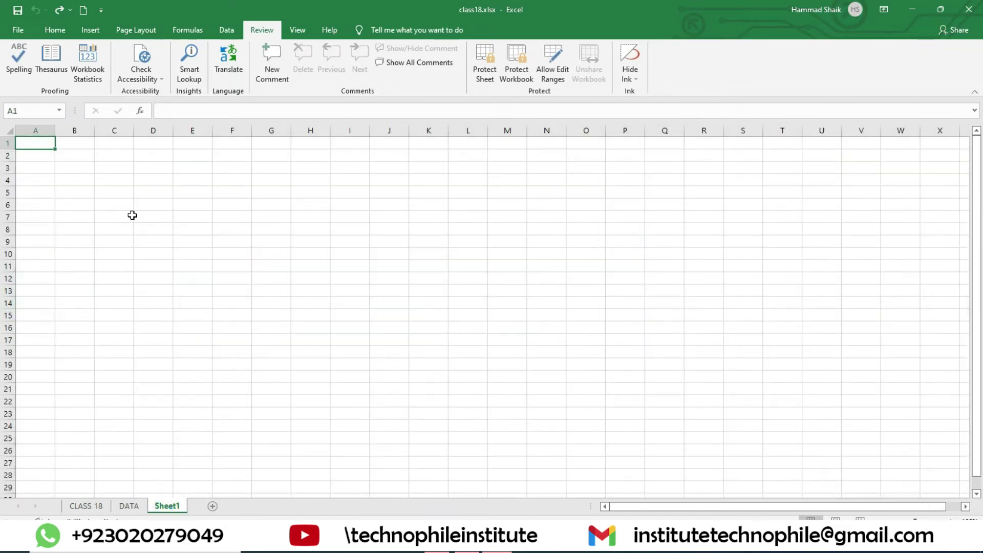
click(212, 506)
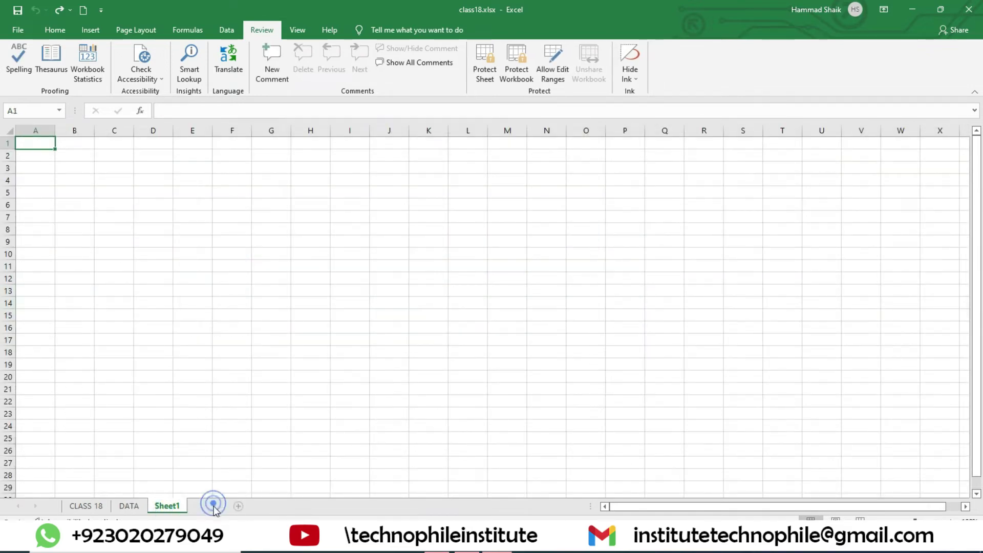
click(132, 506)
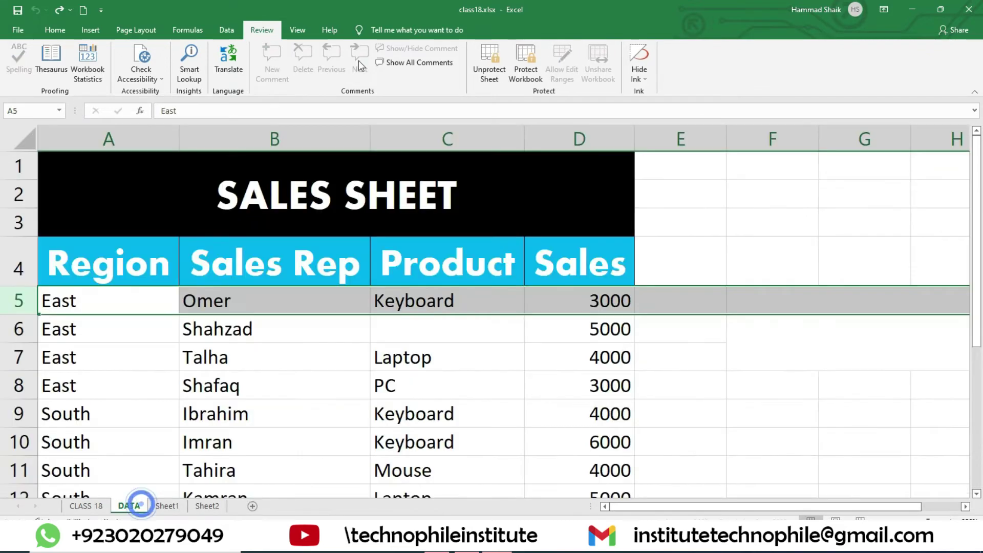
- Protect the workbook structure with a password, entering it twice
click(524, 59)
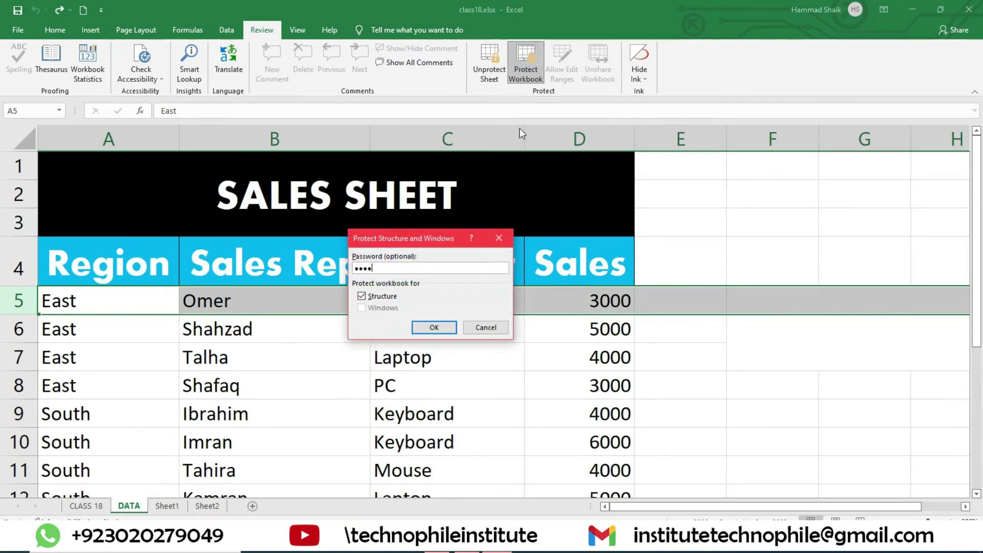
key(Return)
text(1234)
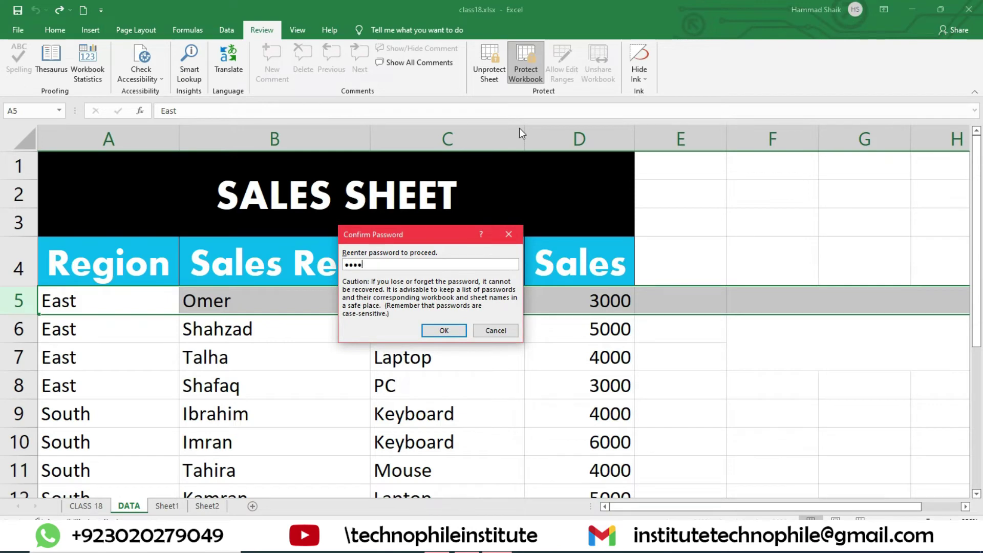
key(Return)
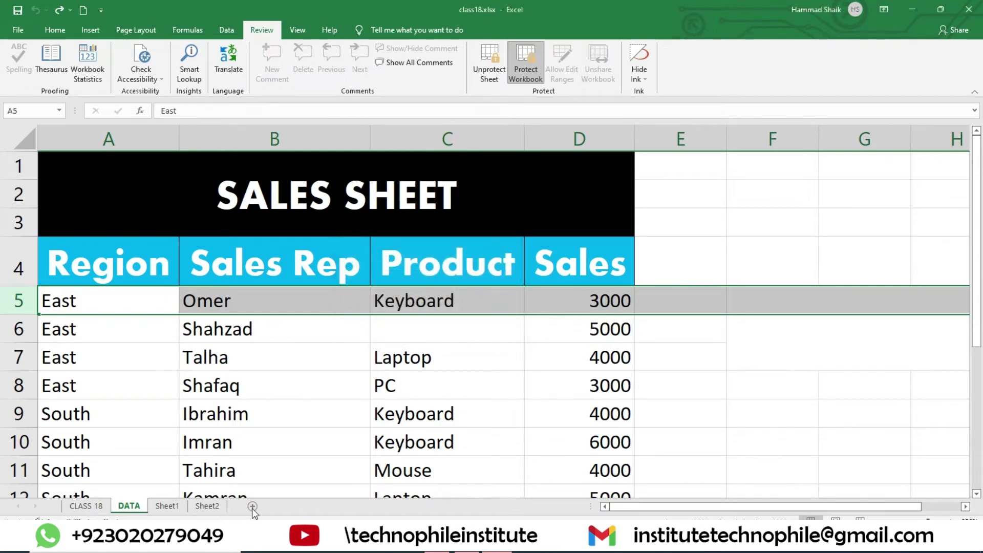
click(253, 507)
right_click(198, 506)
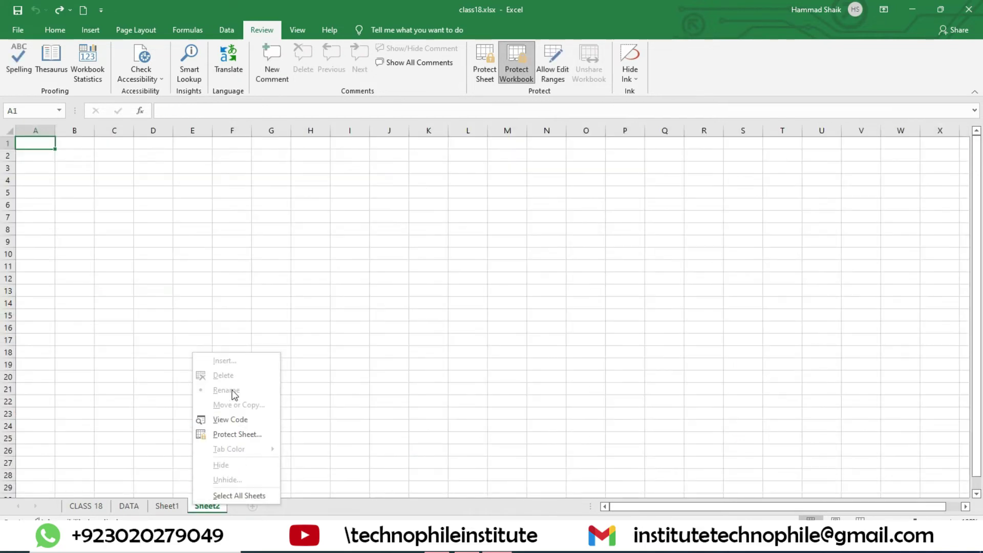
ctrl+right_click(176, 506)
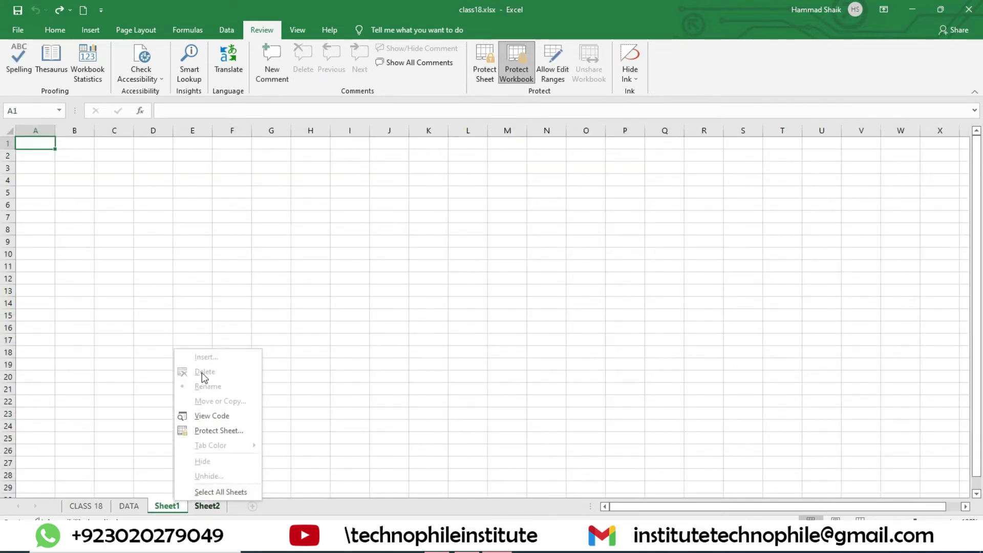
right_click(136, 505)
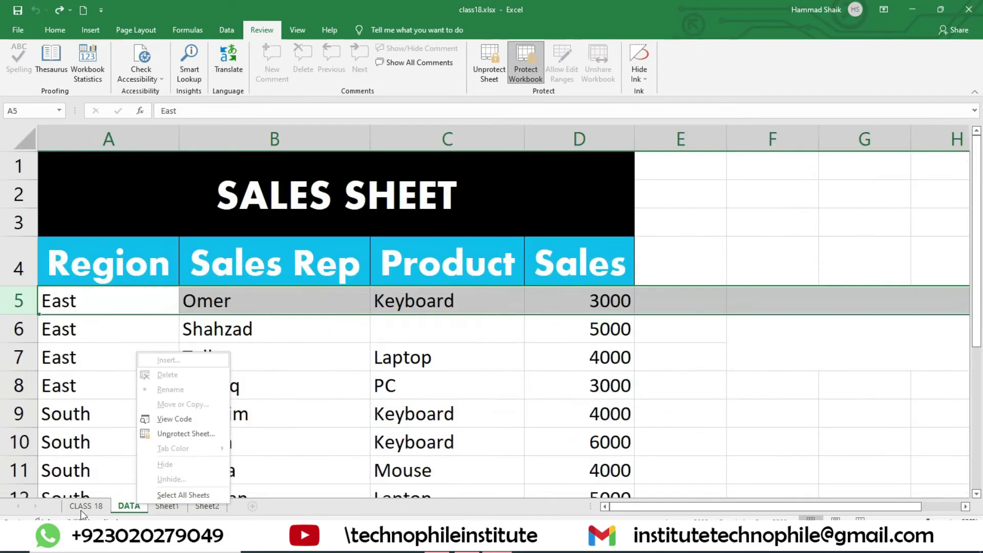
right_click(98, 506)
click(212, 323)
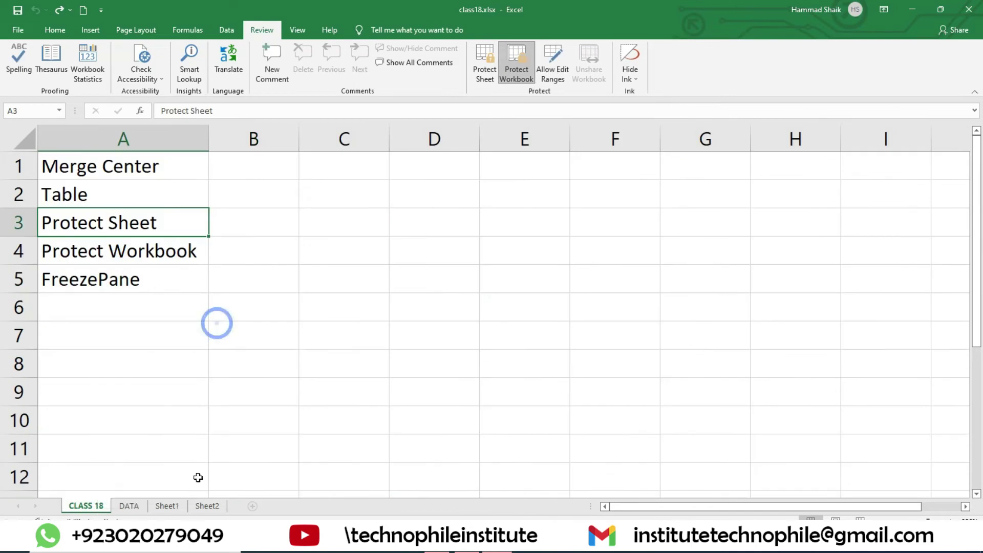
double_click(223, 506)
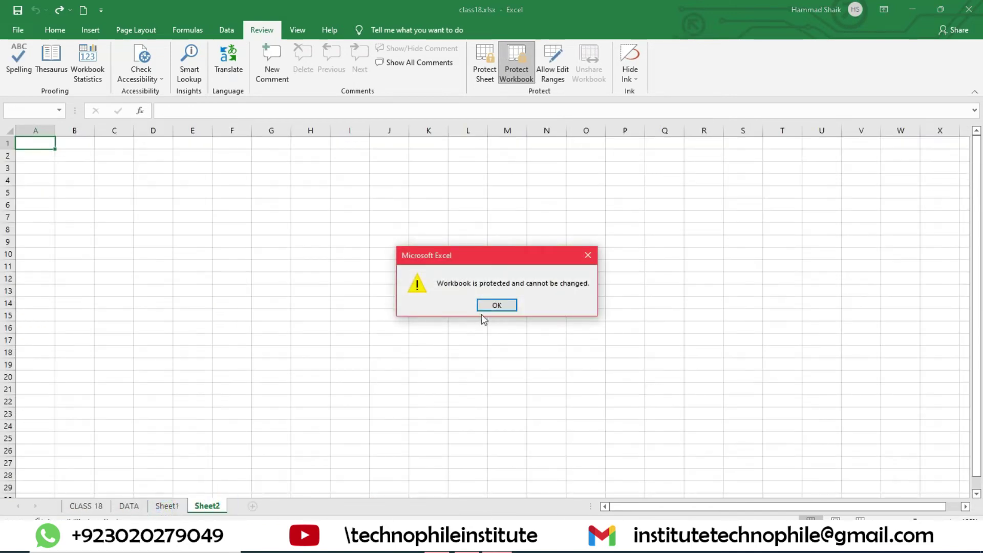
click(494, 307)
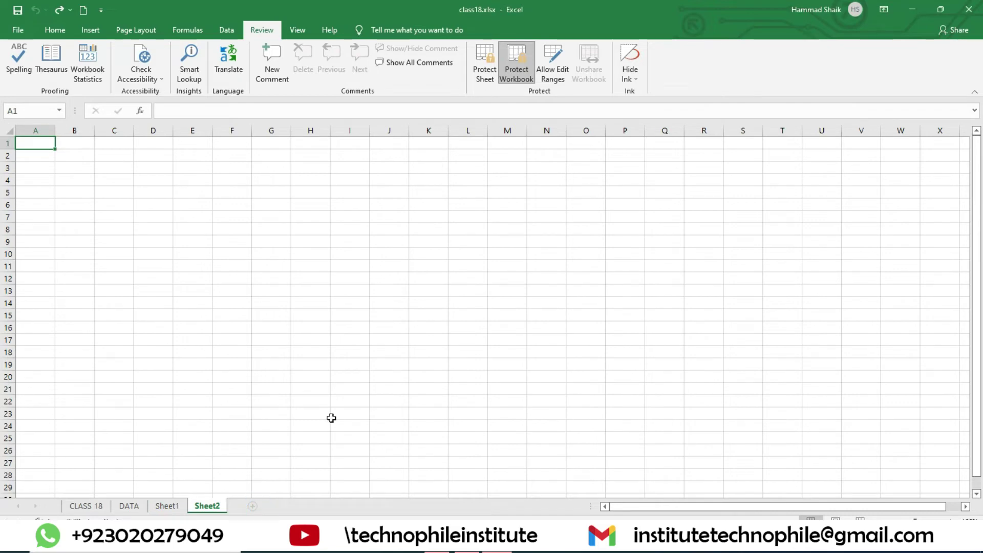
click(129, 506)
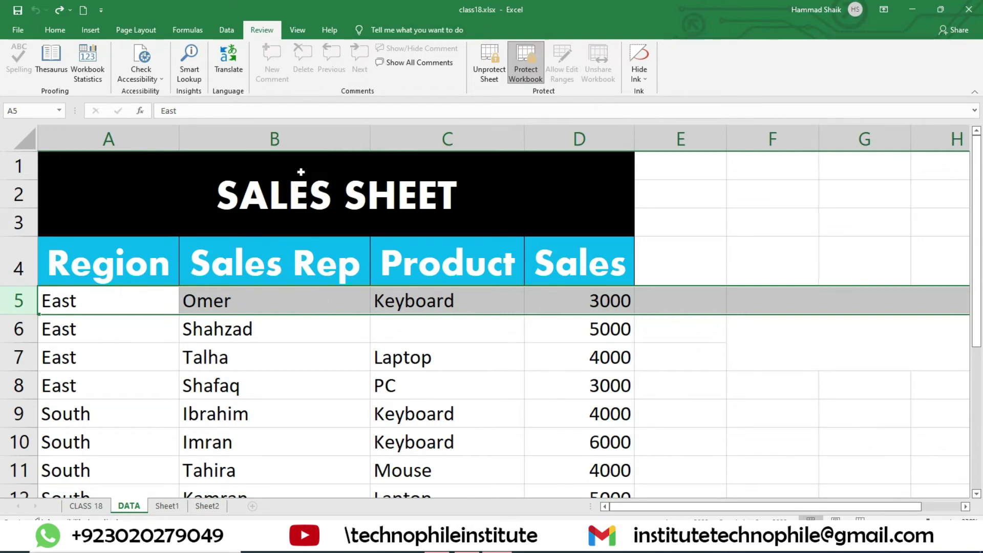
- Review the Freeze Panes choices from cell D4 without applying one, then select row 1
scroll(455, 334, down, 3)
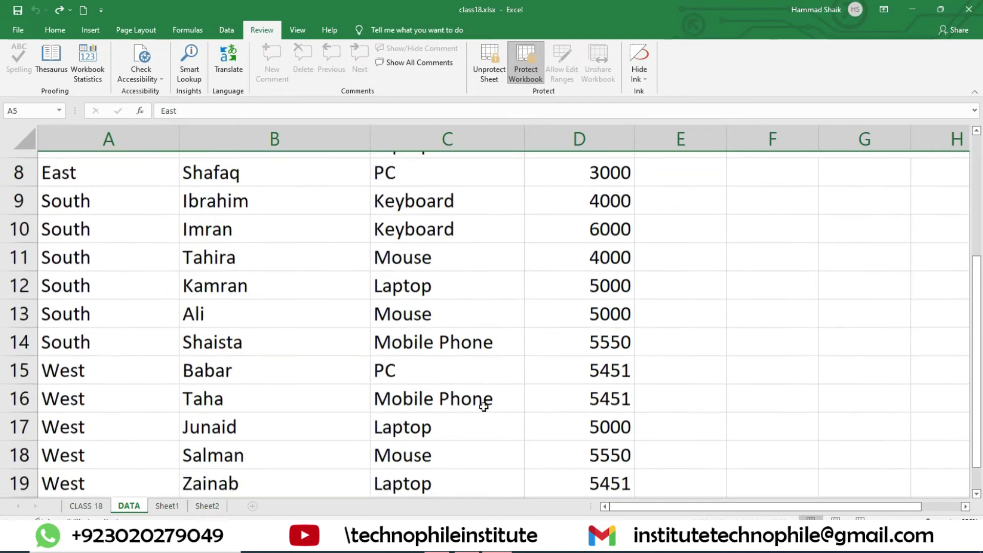
scroll(482, 397, up, 3)
click(291, 28)
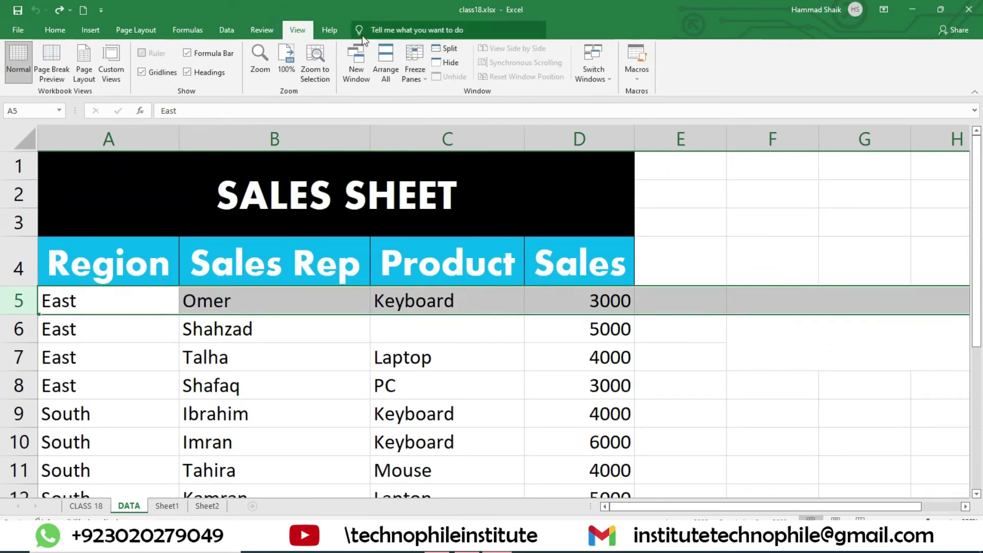
key(ctrl+y)
click(421, 79)
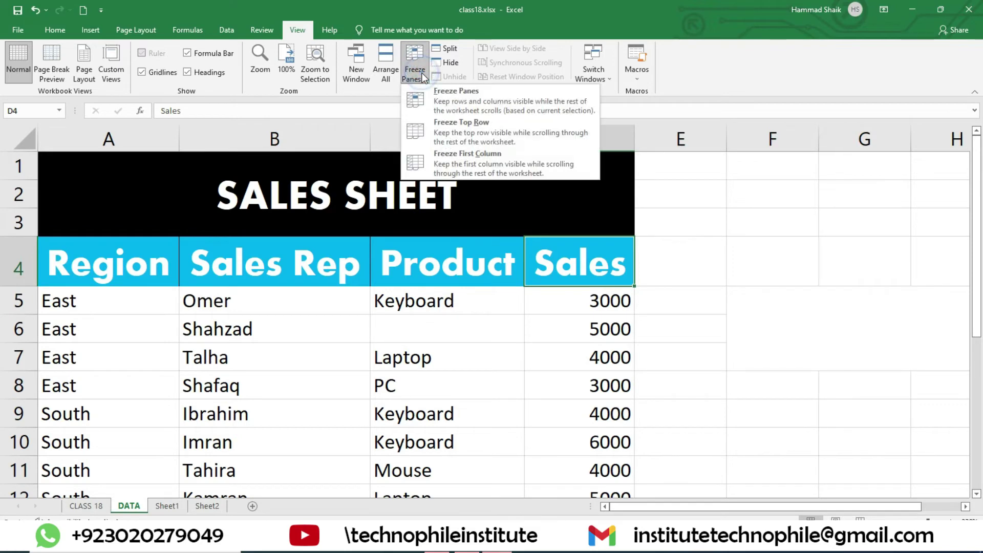
click(229, 384)
click(20, 167)
- Delete the three SALES SHEET title rows so the table headers move up to row 1
right_click(21, 169)
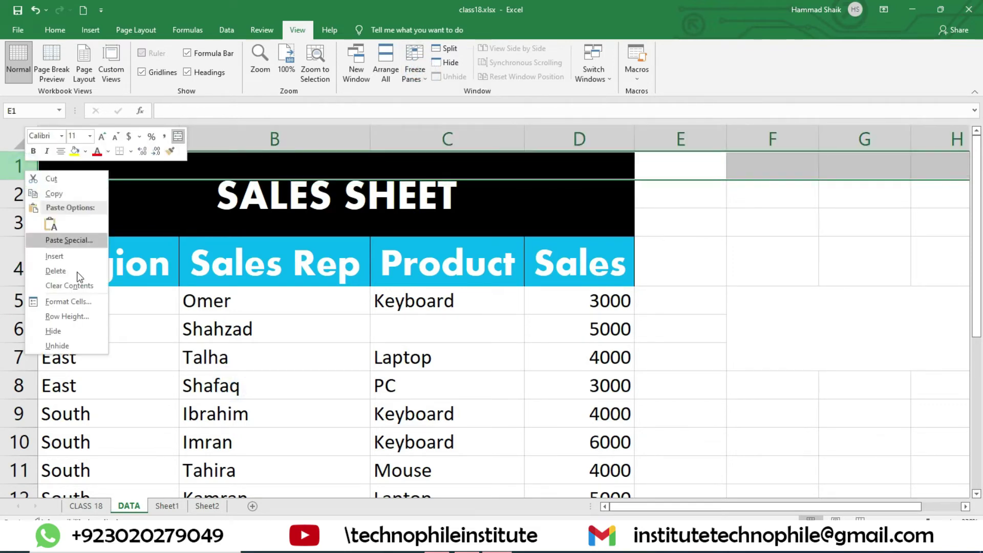
click(49, 273)
right_click(19, 167)
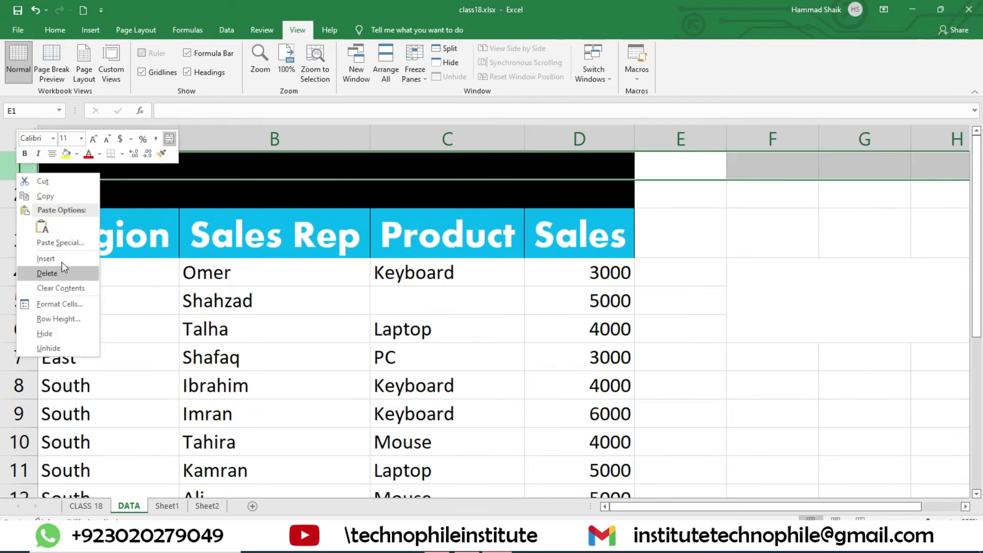
click(47, 273)
right_click(15, 161)
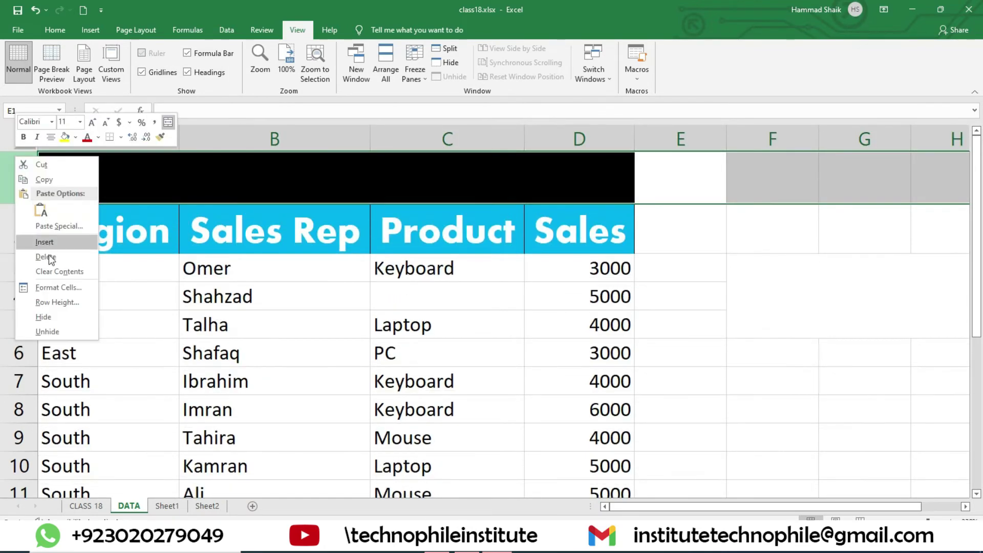
click(47, 256)
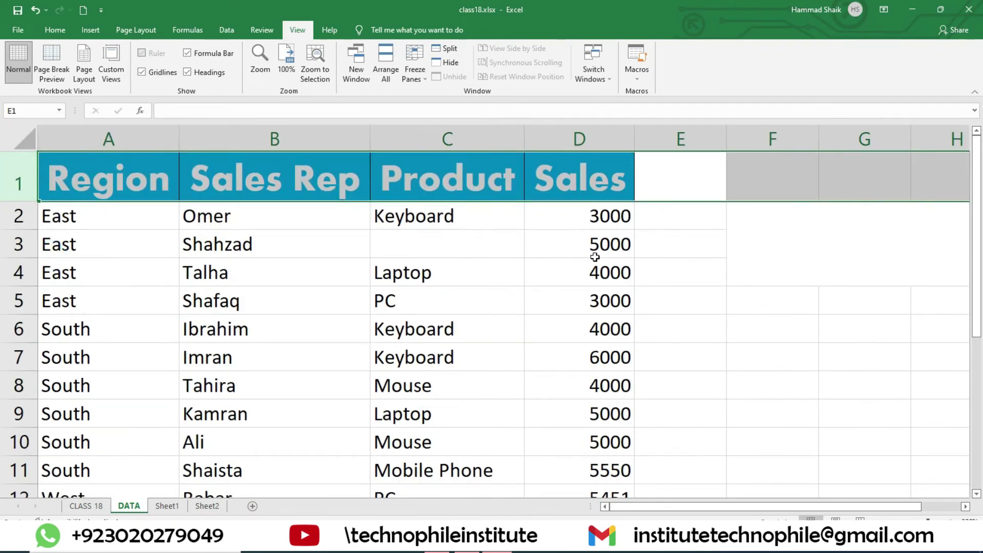
- Select the header cells A1:D1 (Region, Sales Rep, Product, Sales)
click(637, 251)
drag(169, 190, 563, 179)
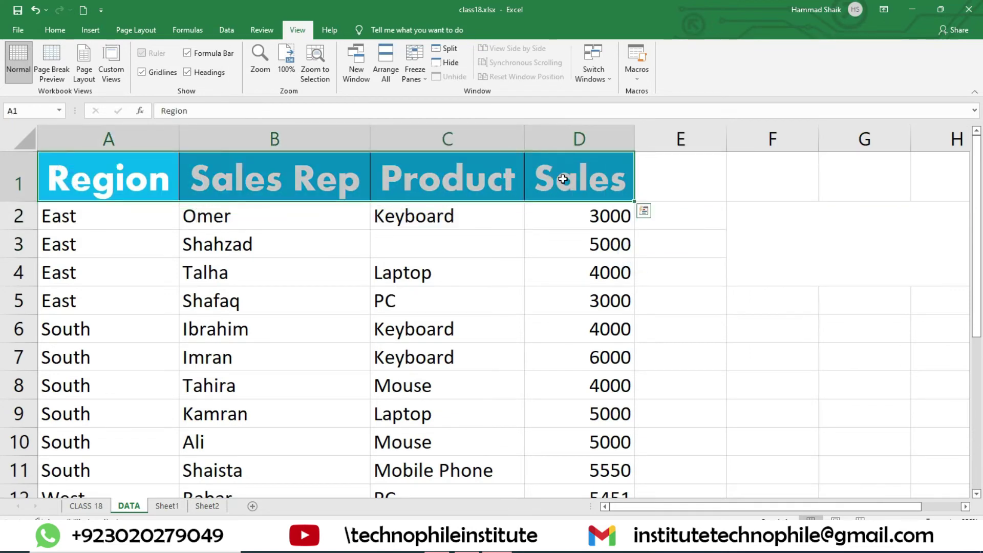
scroll(646, 313, down, 5)
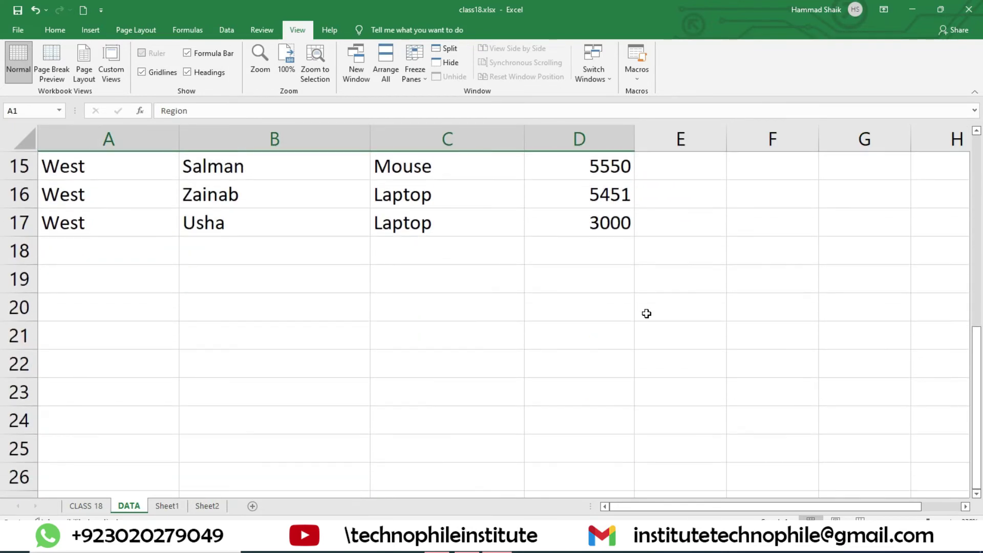
scroll(377, 234, up, 5)
scroll(463, 275, down, 5)
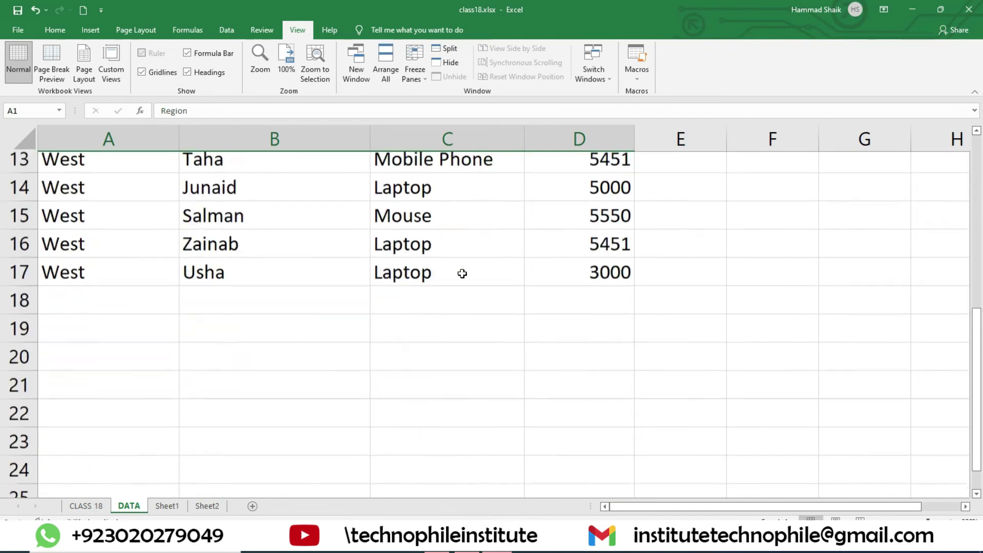
scroll(333, 222, up, 5)
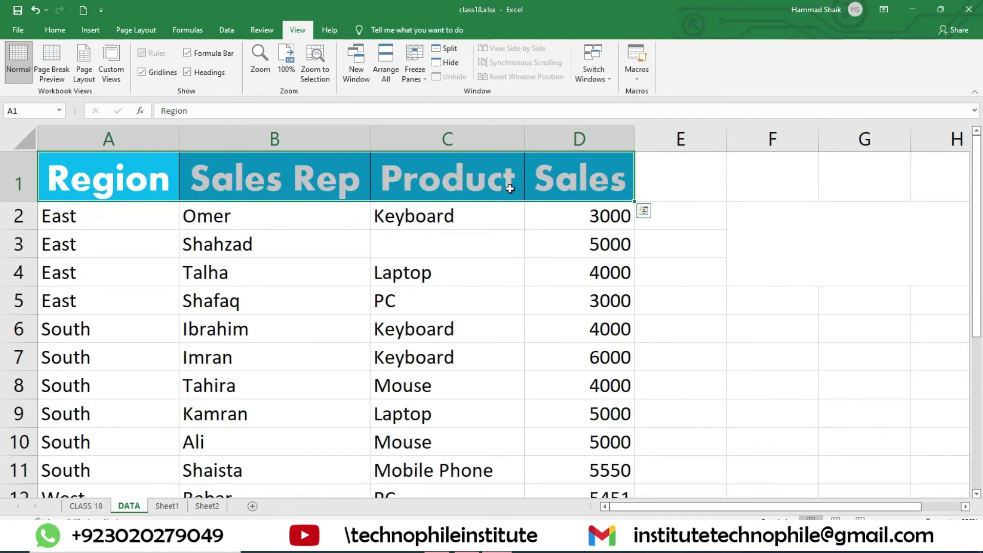
scroll(421, 272, down, 3)
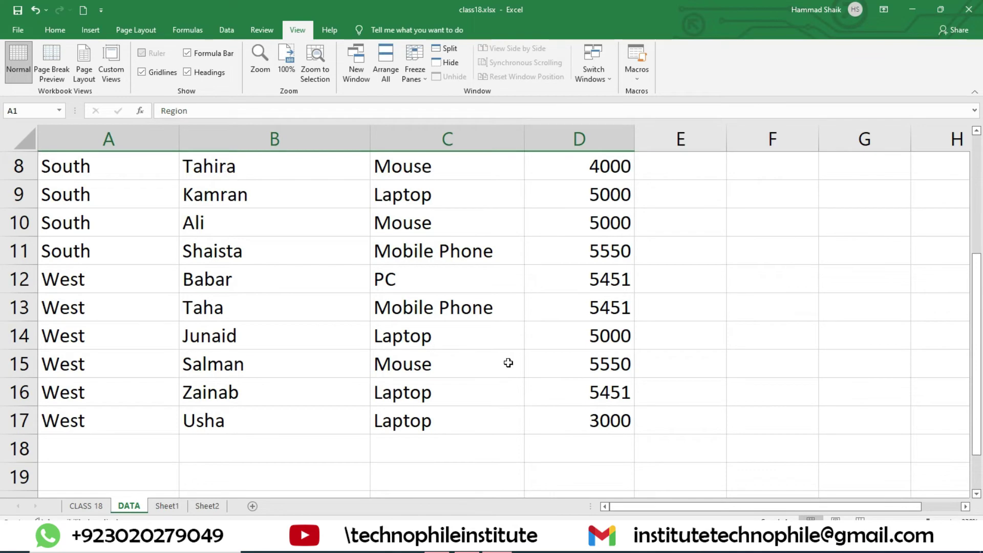
scroll(394, 243, up, 3)
drag(113, 168, 557, 177)
- Freeze the top row and scroll through the data to confirm the headers stay visible
click(410, 72)
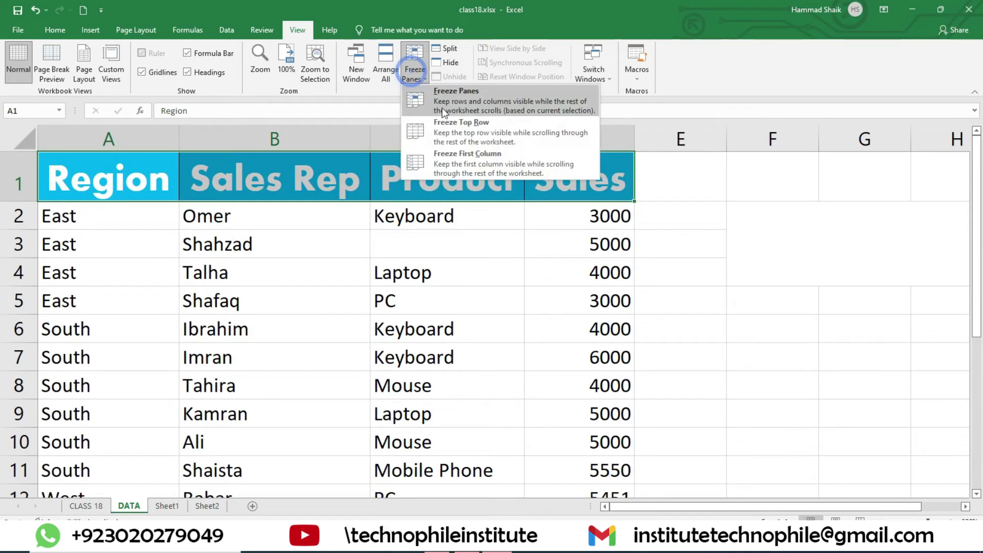
click(467, 127)
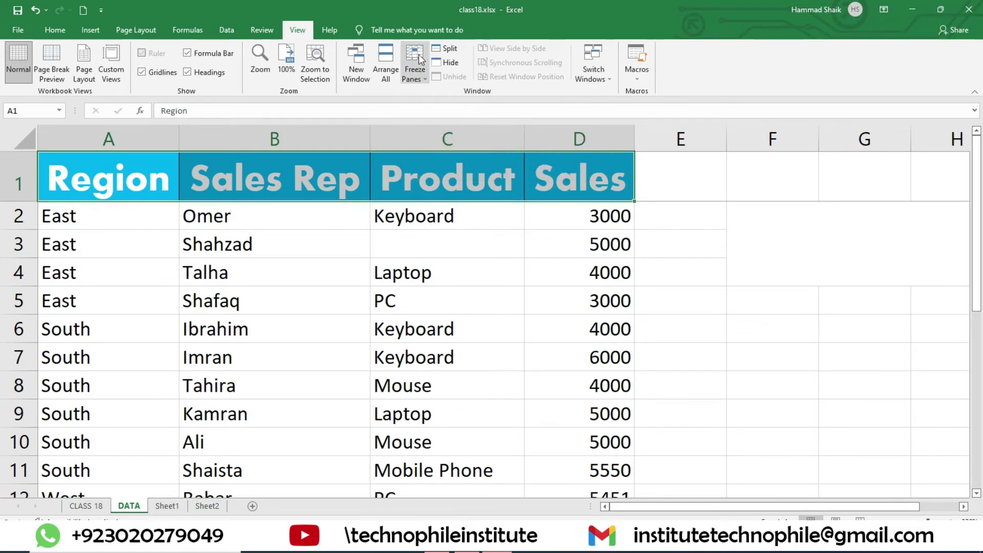
scroll(423, 300, down, 5)
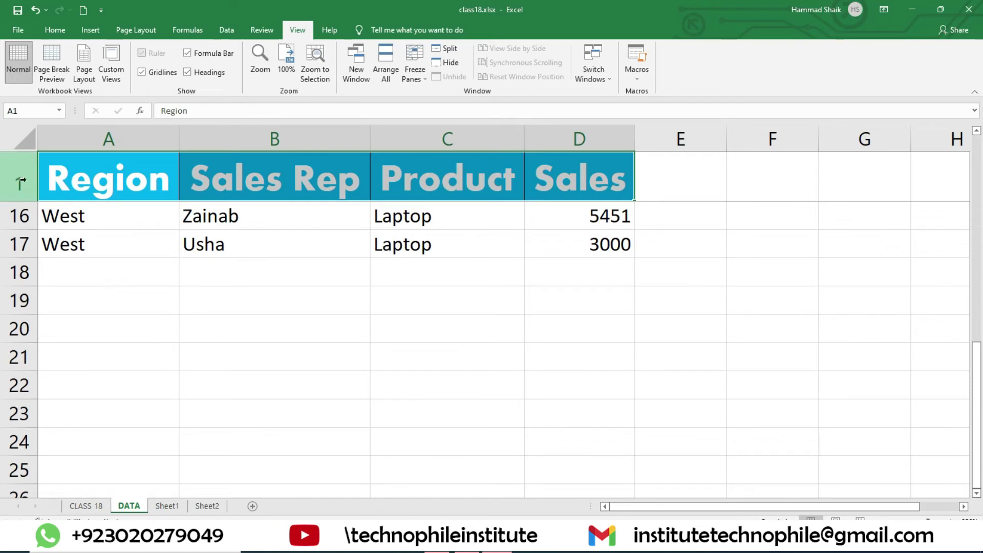
scroll(497, 247, down, 2)
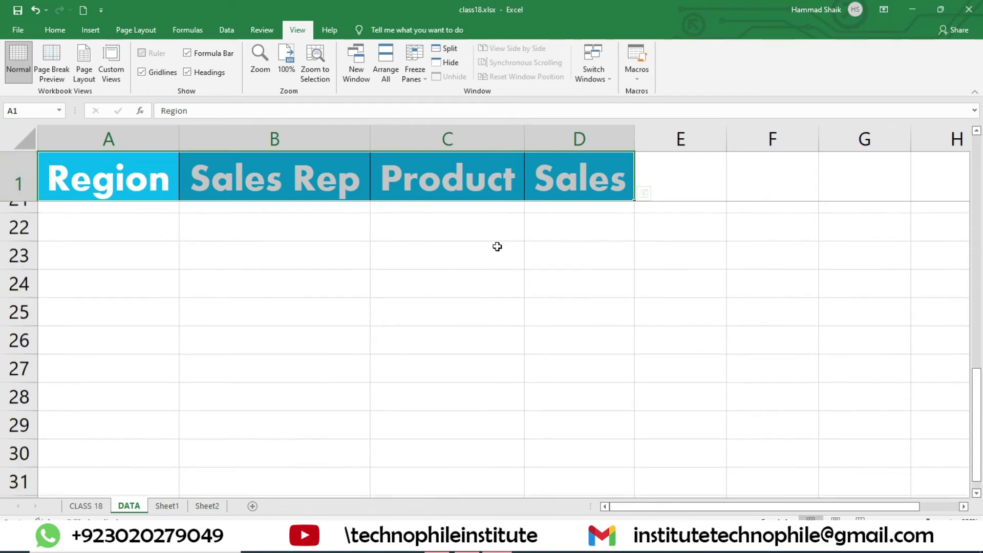
scroll(497, 247, up, 7)
scroll(504, 304, down, 9)
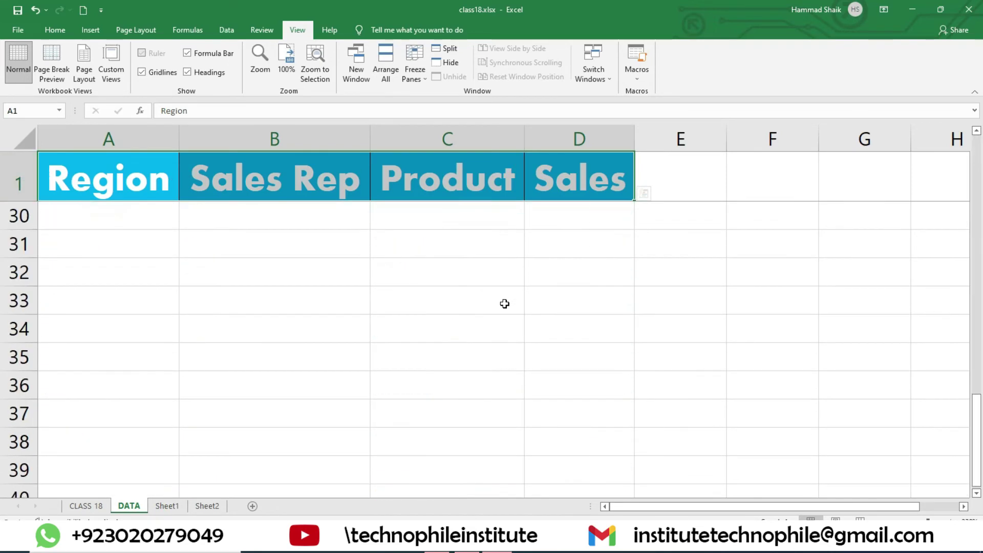
scroll(504, 303, up, 9)
scroll(504, 304, down, 20)
scroll(504, 303, down, 19)
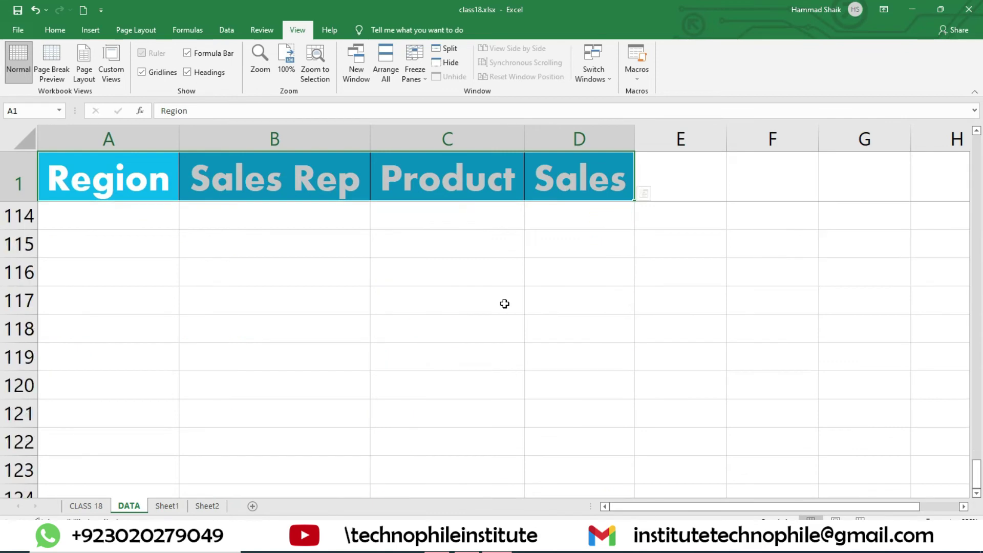
scroll(504, 303, up, 20)
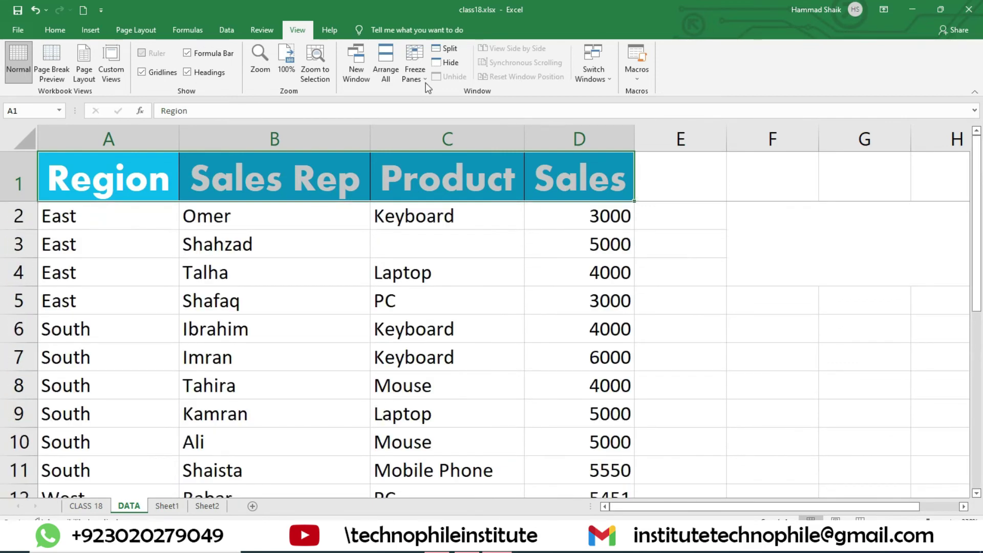
- Replace the top-row freeze with Freeze First Column and scroll sideways to test it
click(410, 61)
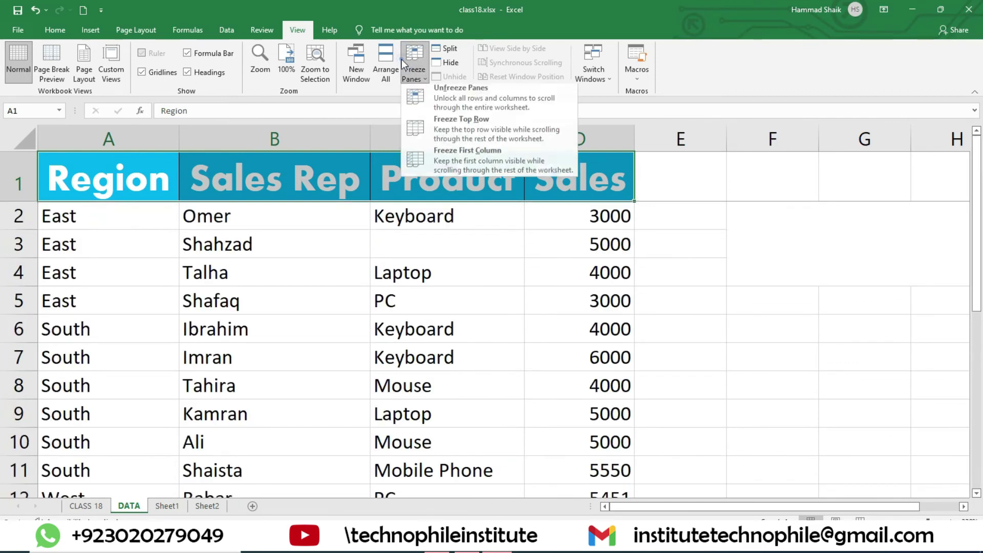
click(487, 104)
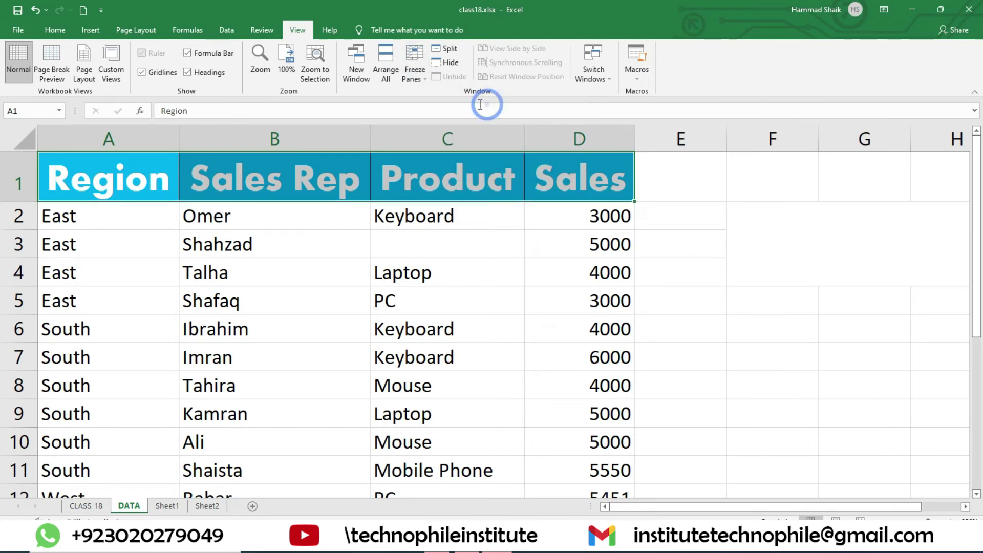
click(421, 80)
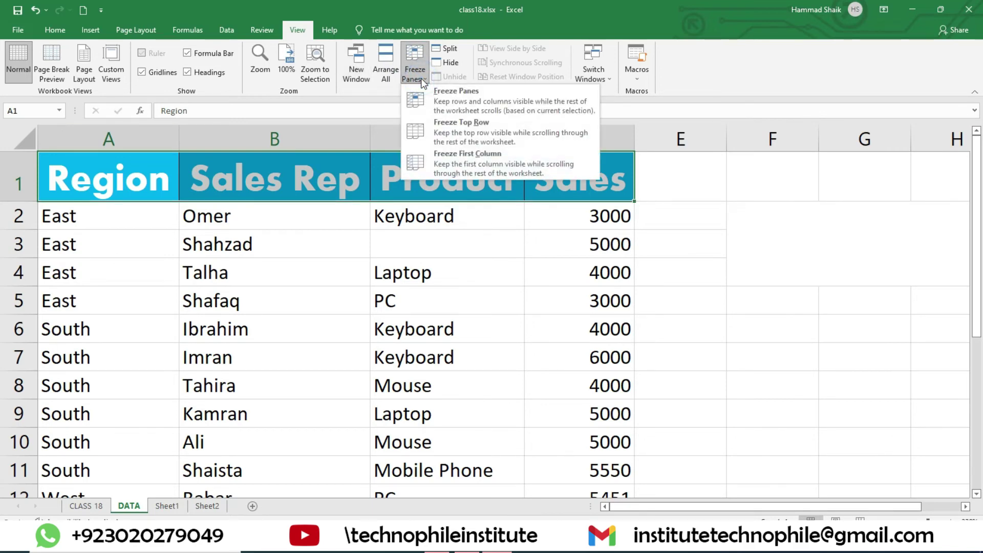
click(492, 170)
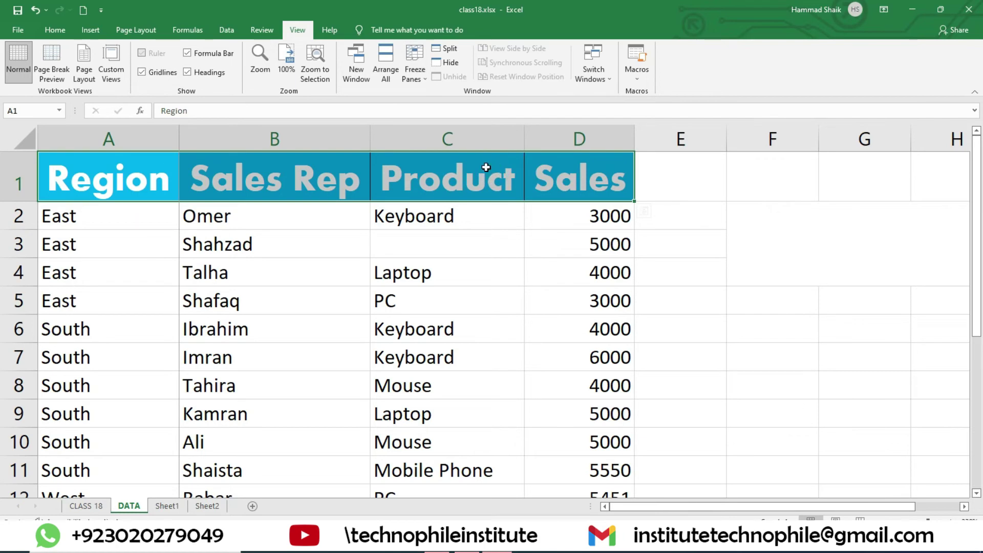
drag(650, 505, 697, 505)
drag(806, 504, 510, 490)
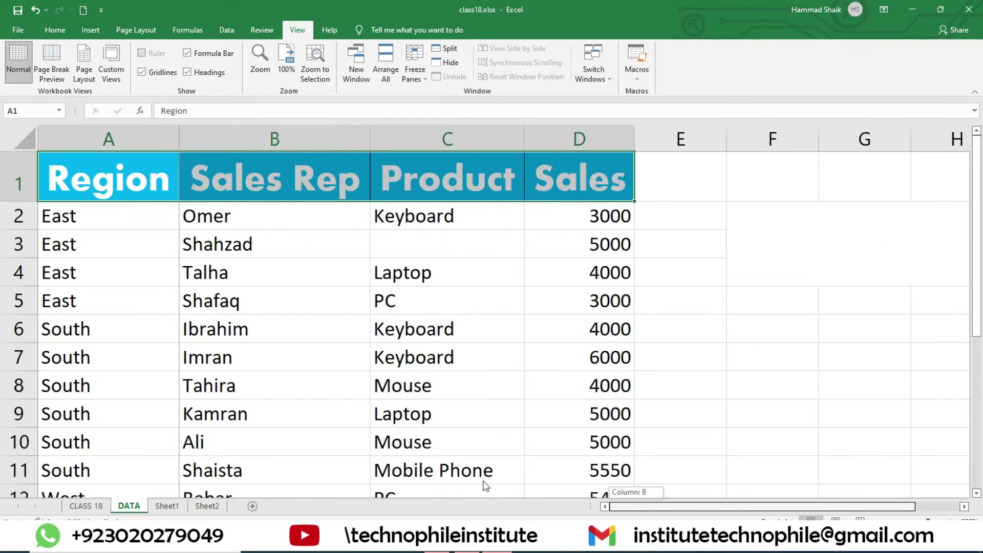
drag(607, 477, 549, 485)
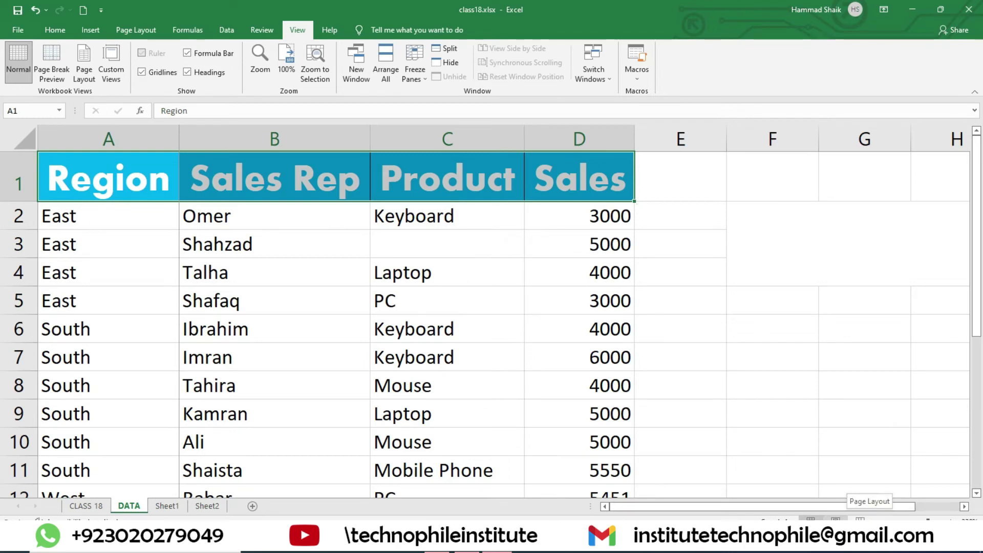
- Switch to Page Layout view, accept the freeze warning, and edit the centre header box
click(835, 518)
click(471, 305)
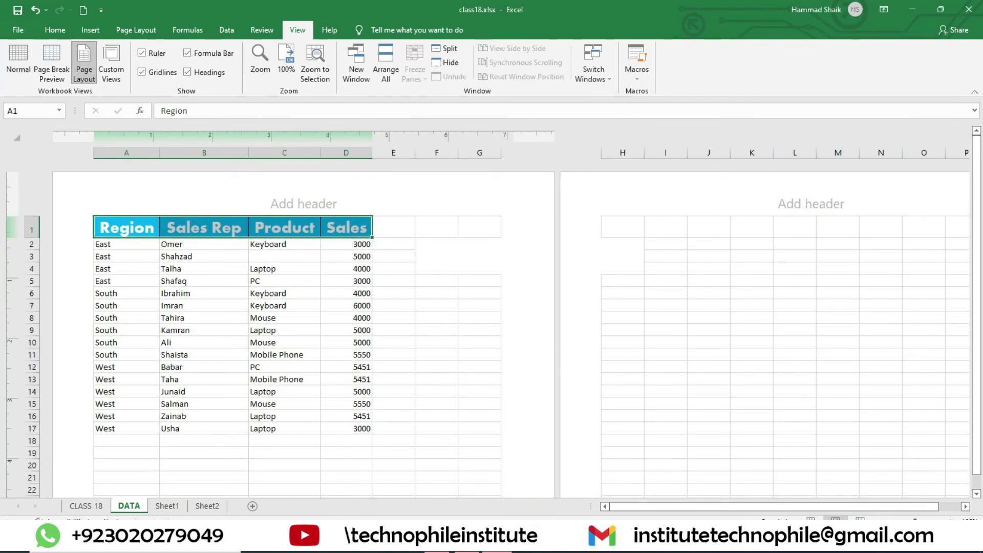
click(299, 200)
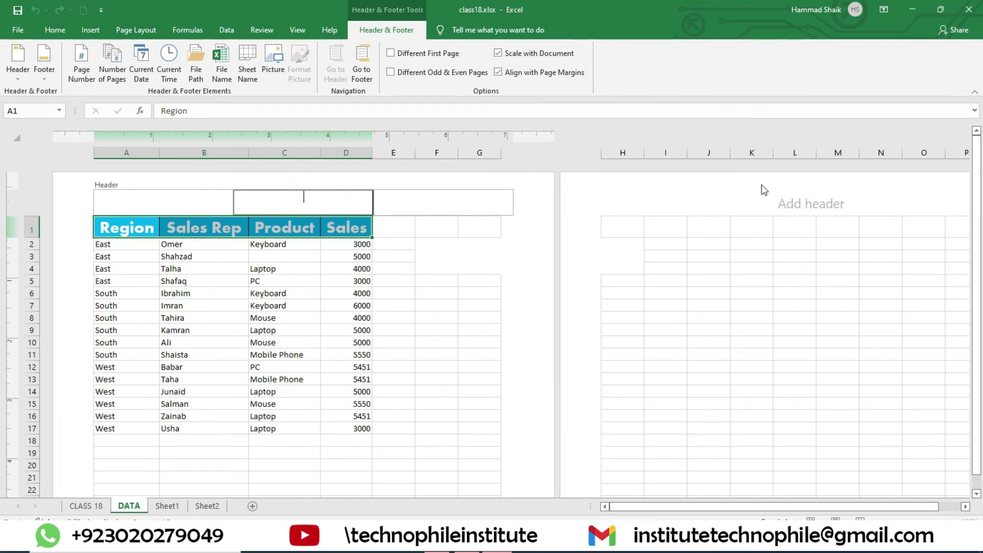
- Enter SALES SHEET in the first page's centre header
click(802, 204)
click(285, 206)
text(SALES SHEET)
click(473, 270)
- Format the SALES SHEET header text as bold 26-point and finish editing the header
click(352, 217)
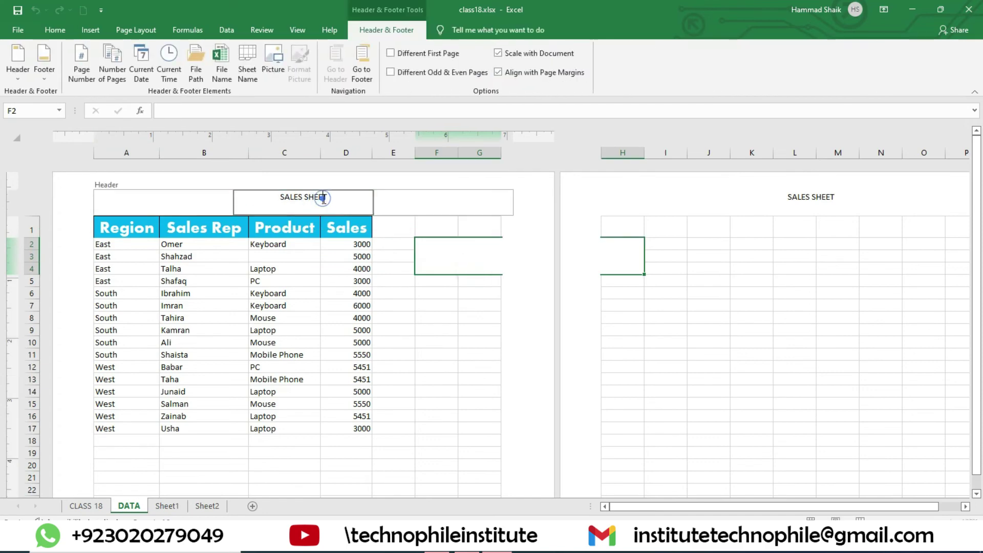
double_click(303, 202)
click(303, 202)
drag(327, 198, 274, 201)
click(303, 196)
drag(335, 199, 259, 197)
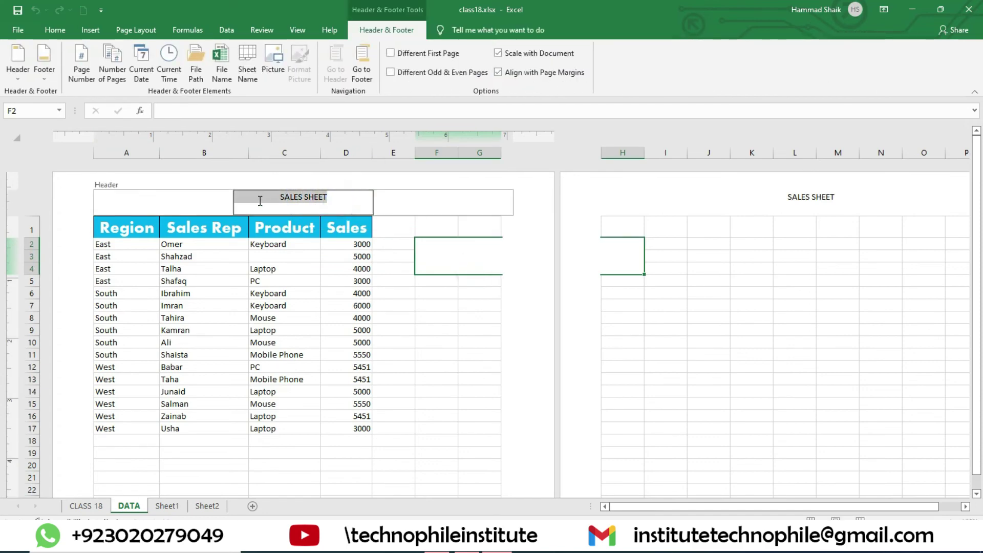
click(55, 30)
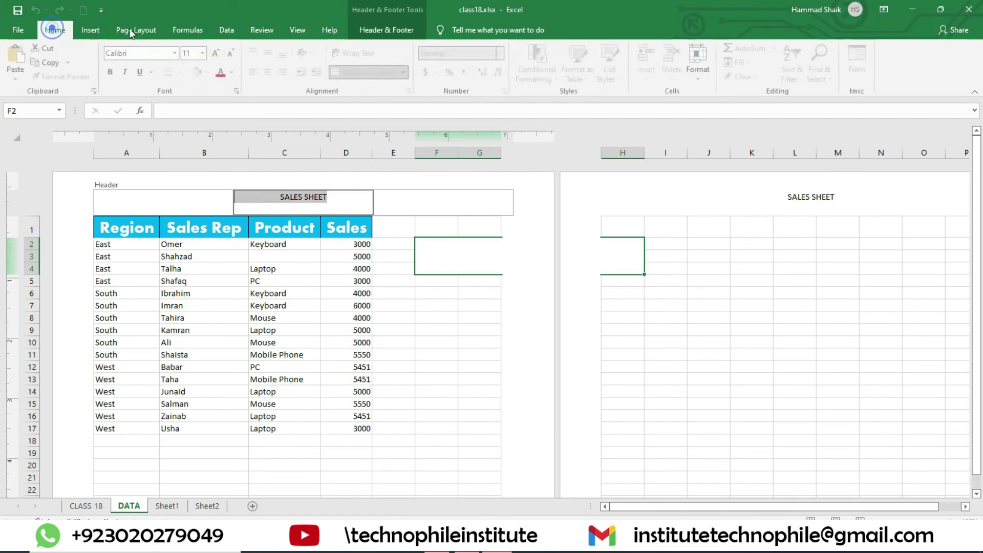
click(217, 53)
click(217, 53)
click(217, 53)
click(217, 53)
click(217, 53)
click(217, 53)
click(112, 72)
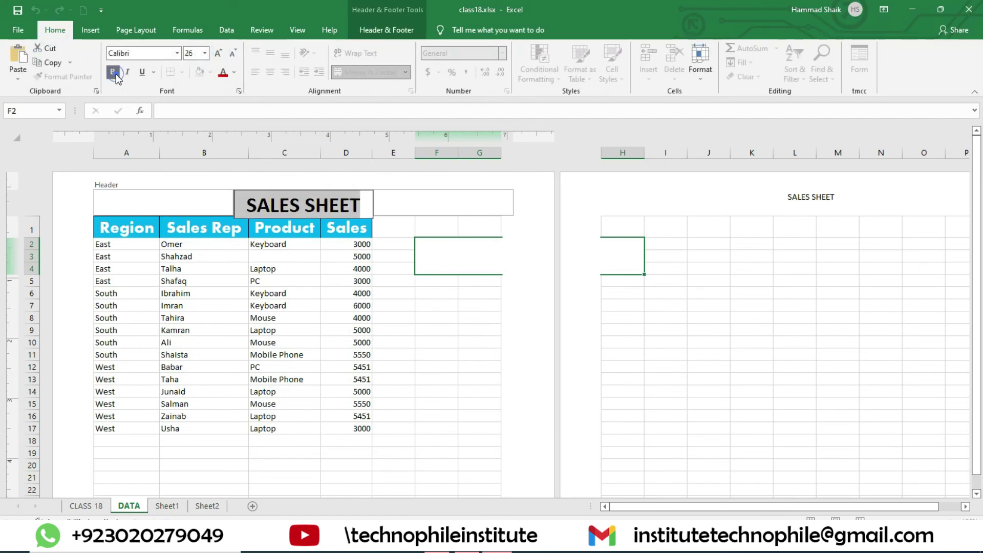
click(411, 206)
click(391, 244)
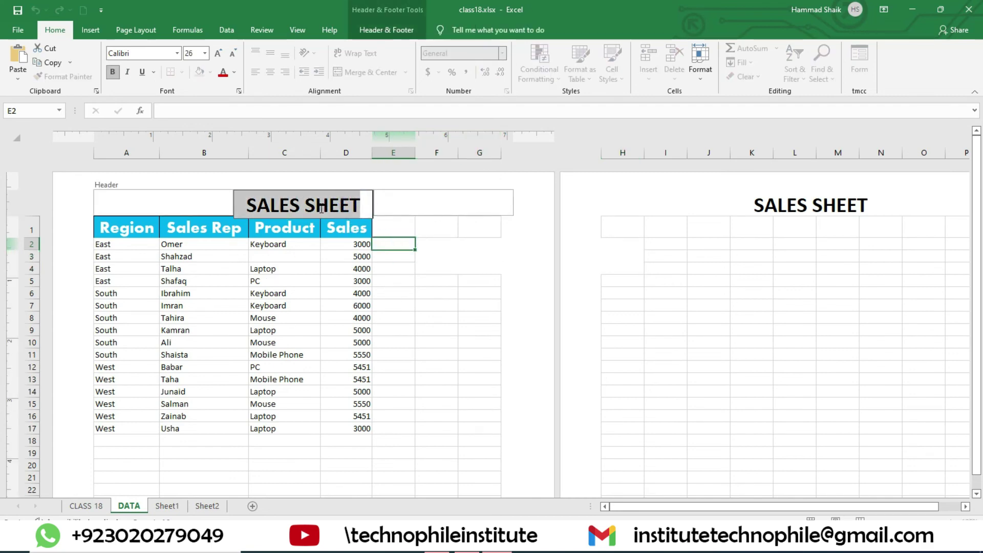
click(452, 246)
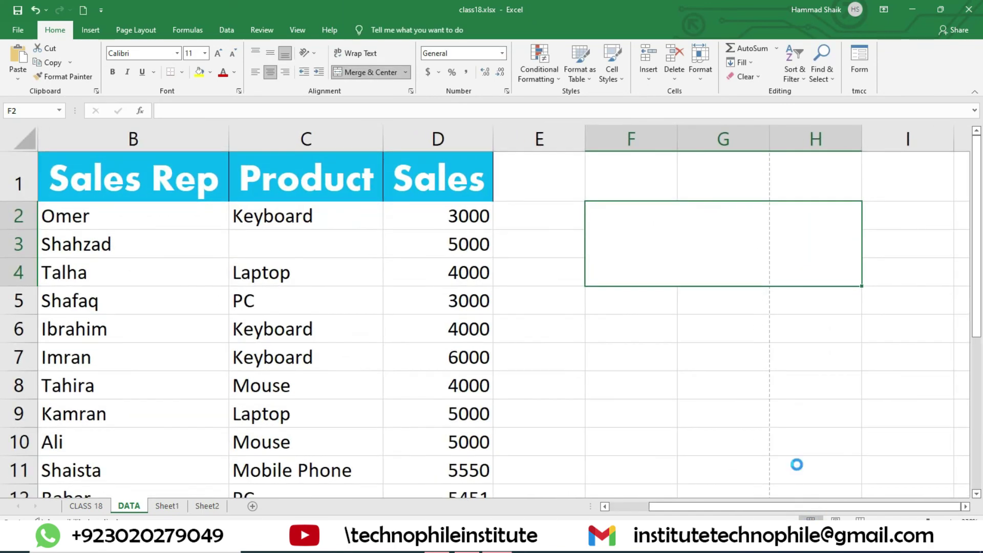
key(ctrl+p)
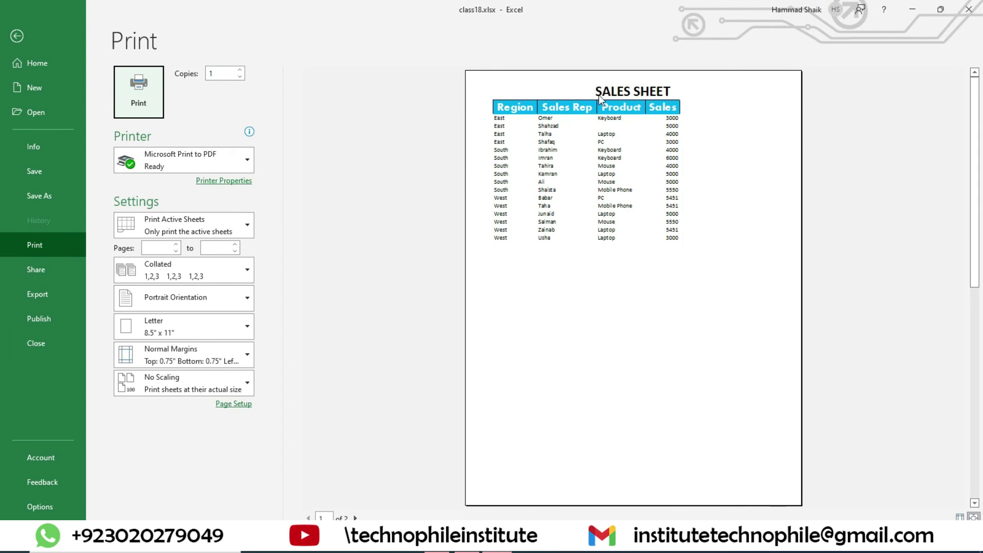
click(17, 35)
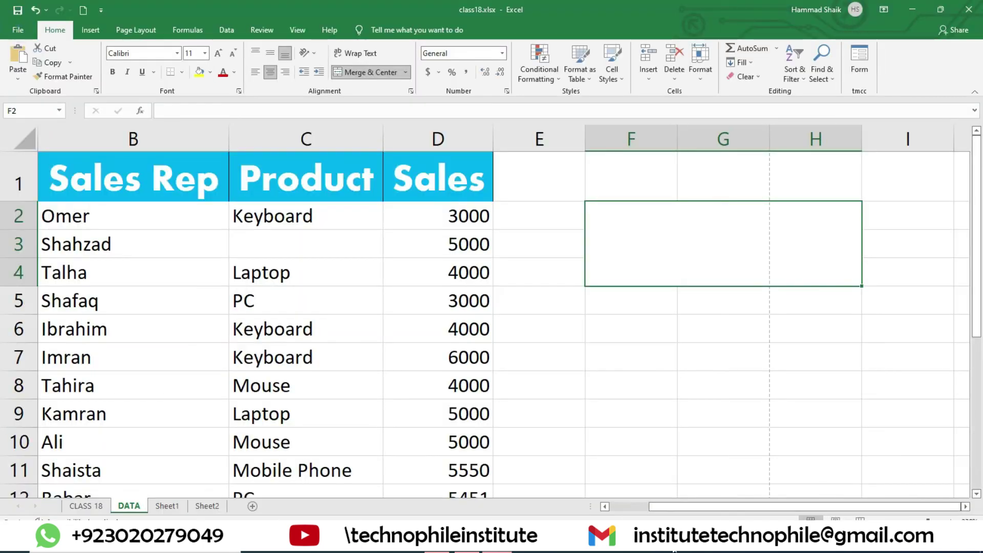
click(836, 518)
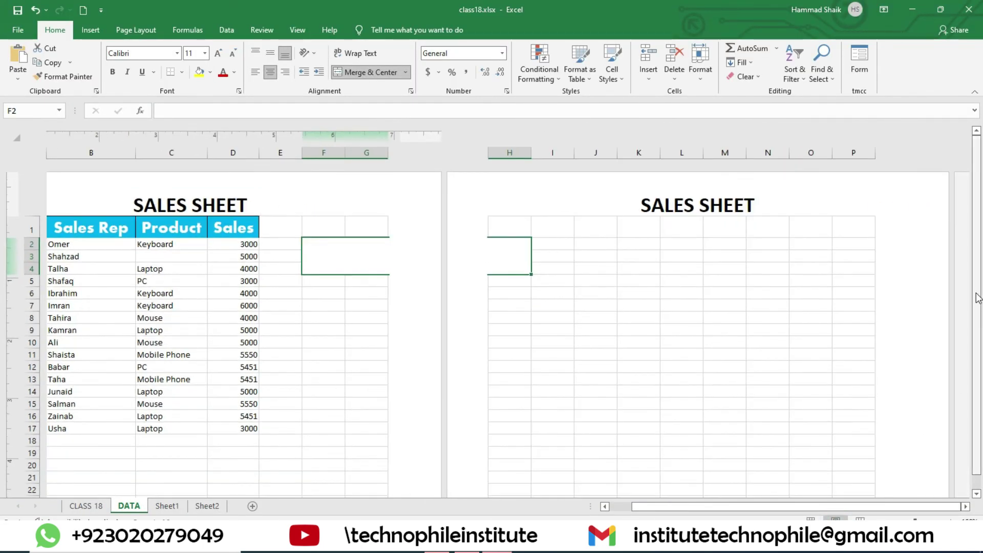
drag(977, 298, 980, 364)
drag(980, 295, 980, 284)
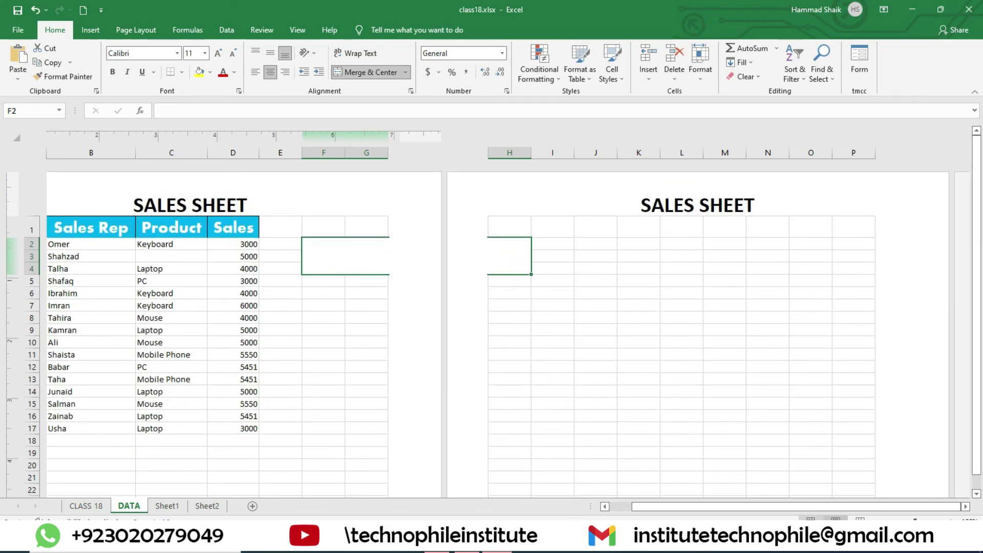
click(810, 518)
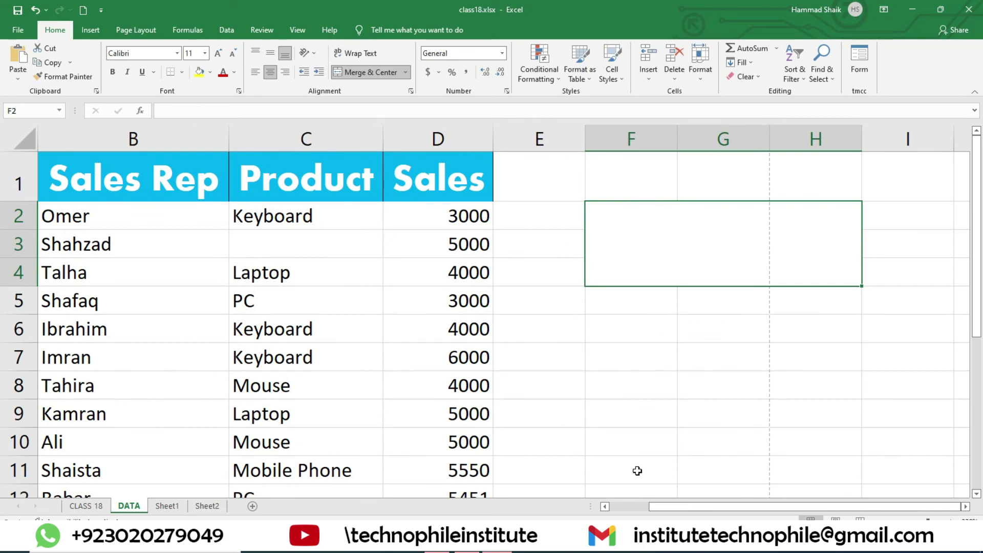
click(487, 222)
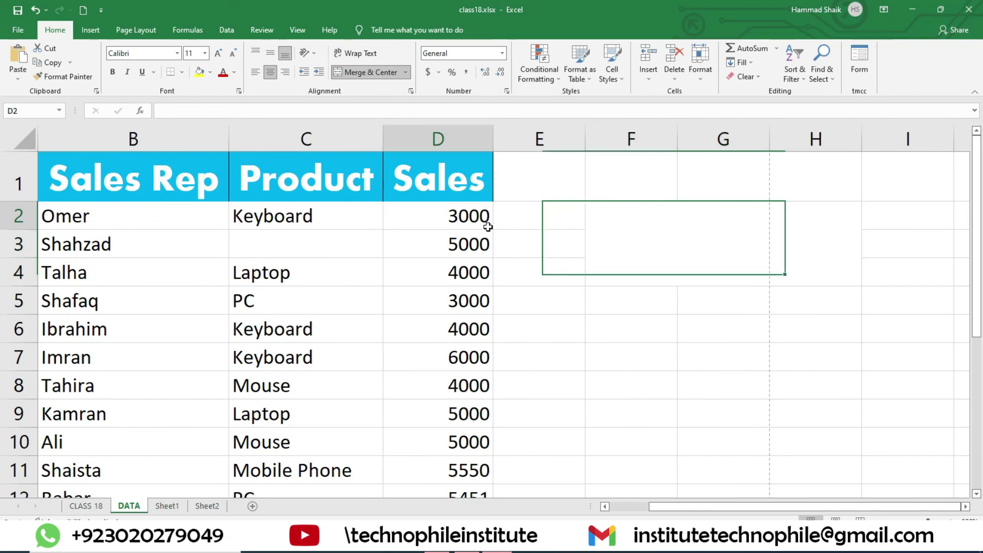